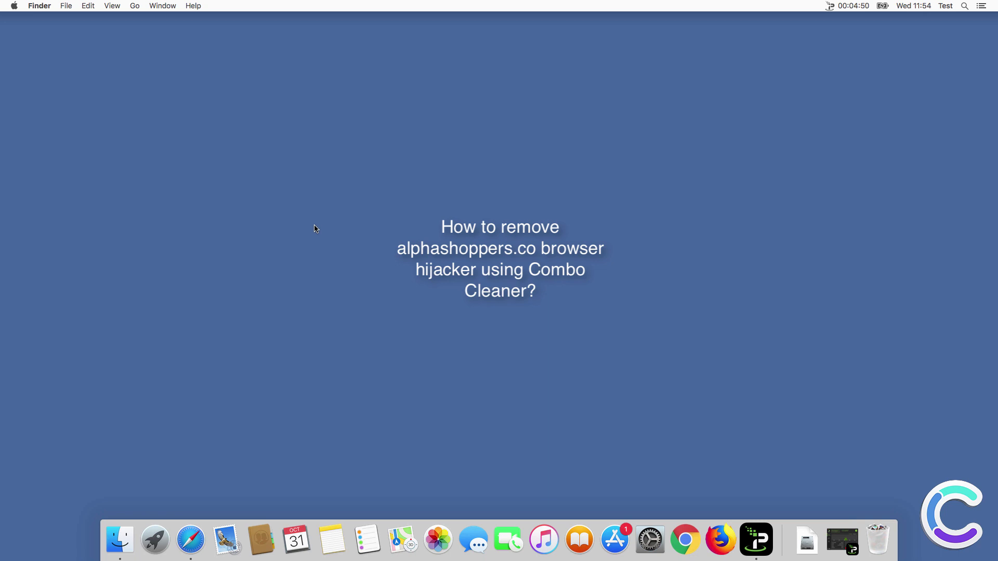
# Step: In Safari, search from the alphashoppers start page and a new tab's address bar, then close Safari
pyautogui.click(199, 528)
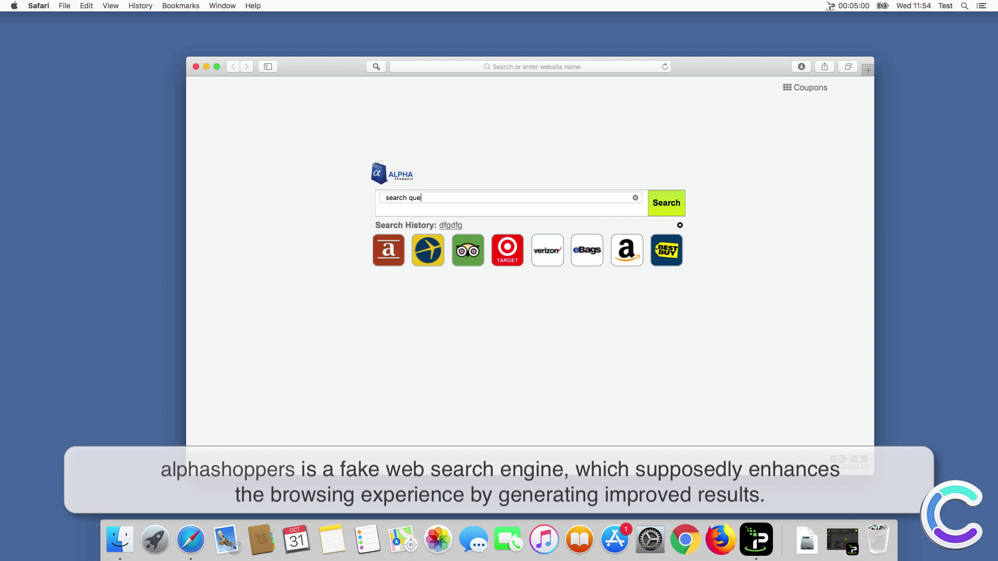
pyautogui.press('Return')
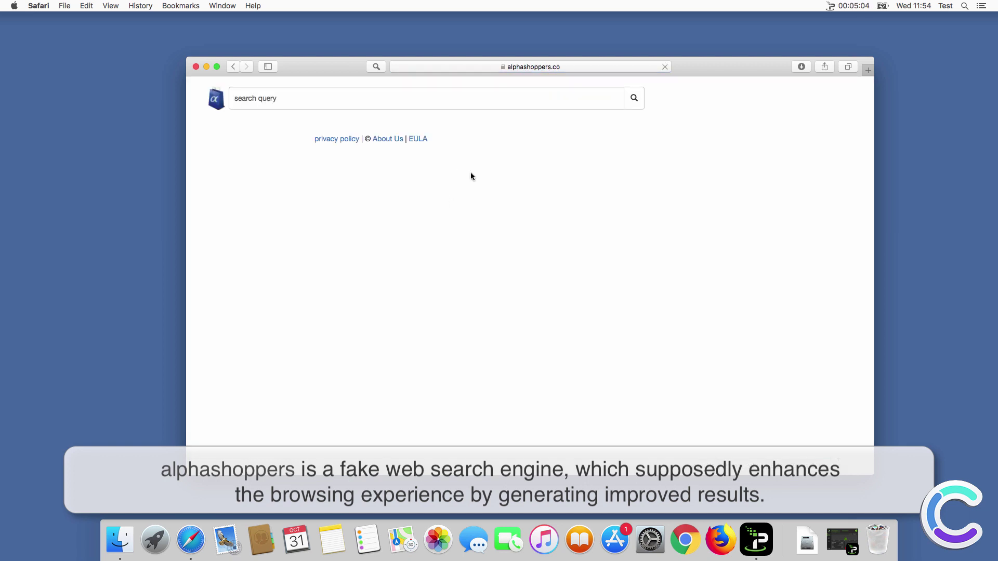
pyautogui.click(867, 70)
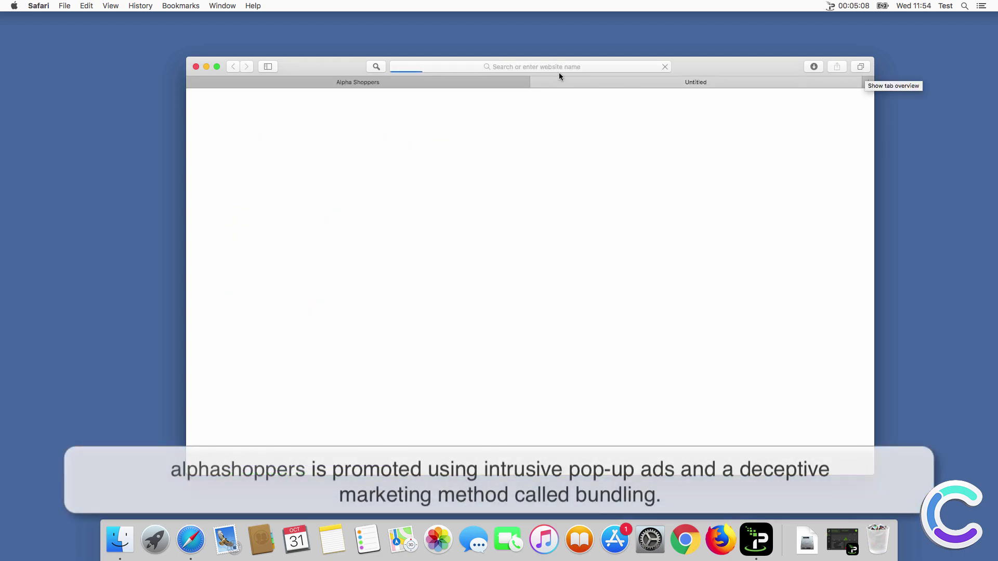
pyautogui.click(487, 66)
pyautogui.write('s')
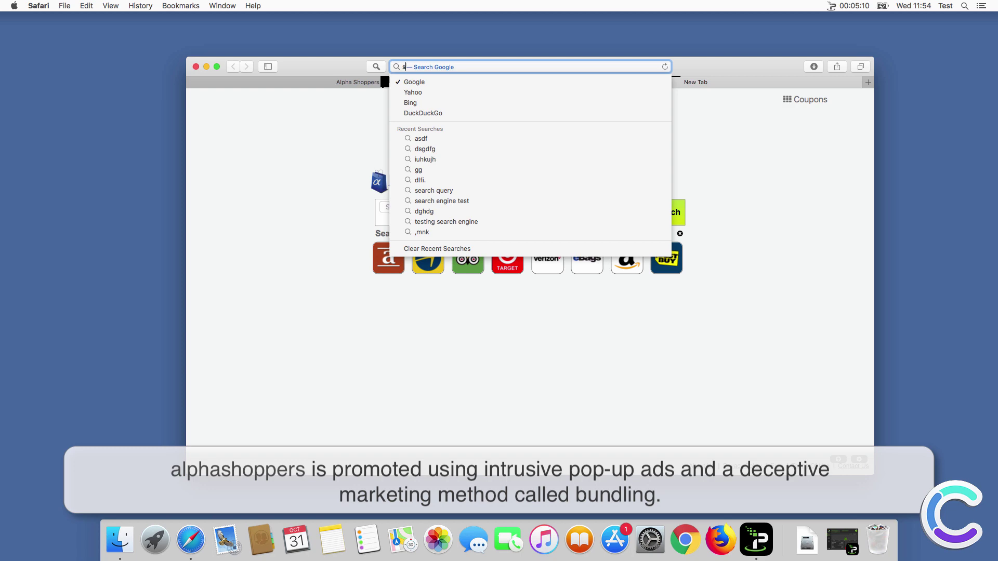
pyautogui.write('earch query')
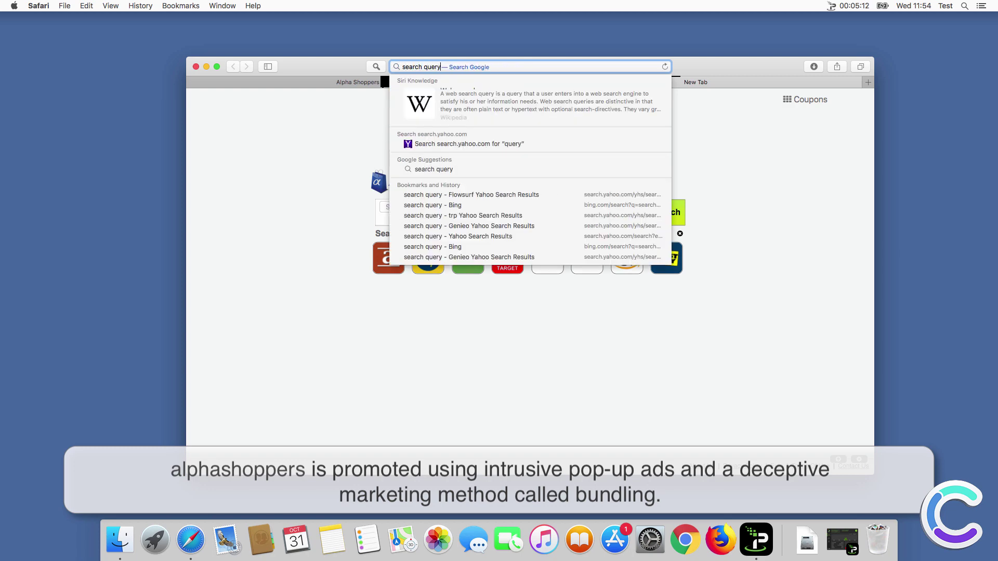
pyautogui.press('Return')
pyautogui.click(481, 65)
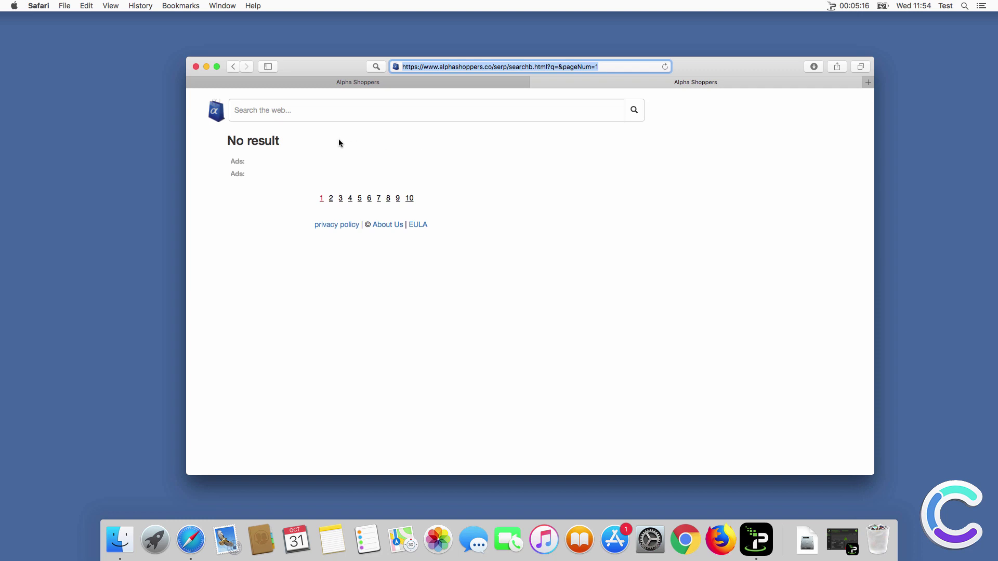
pyautogui.click(196, 67)
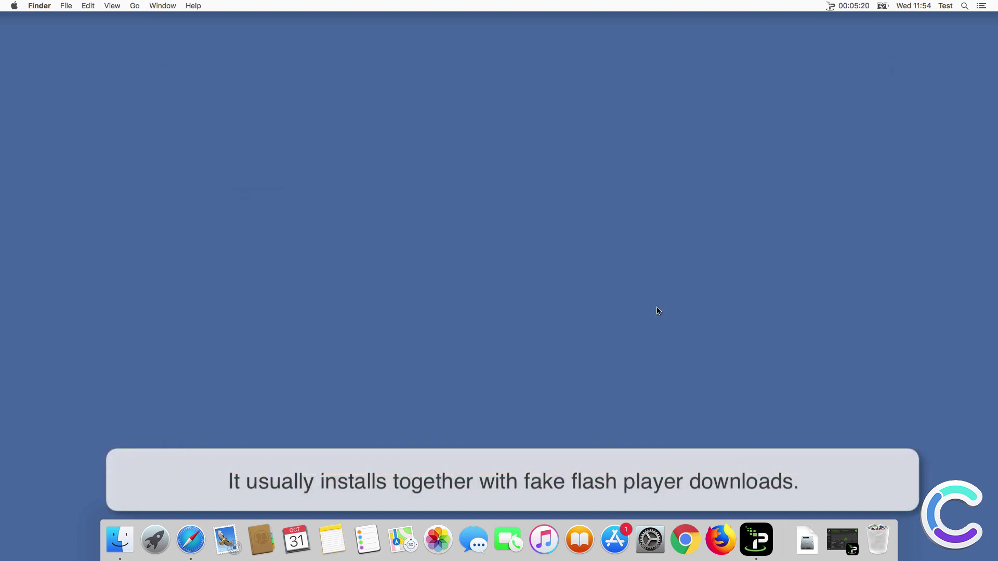
# Step: Launch Chrome, run 'test search' on the Alpha Shoppers new-tab page, and close the window
pyautogui.click(695, 536)
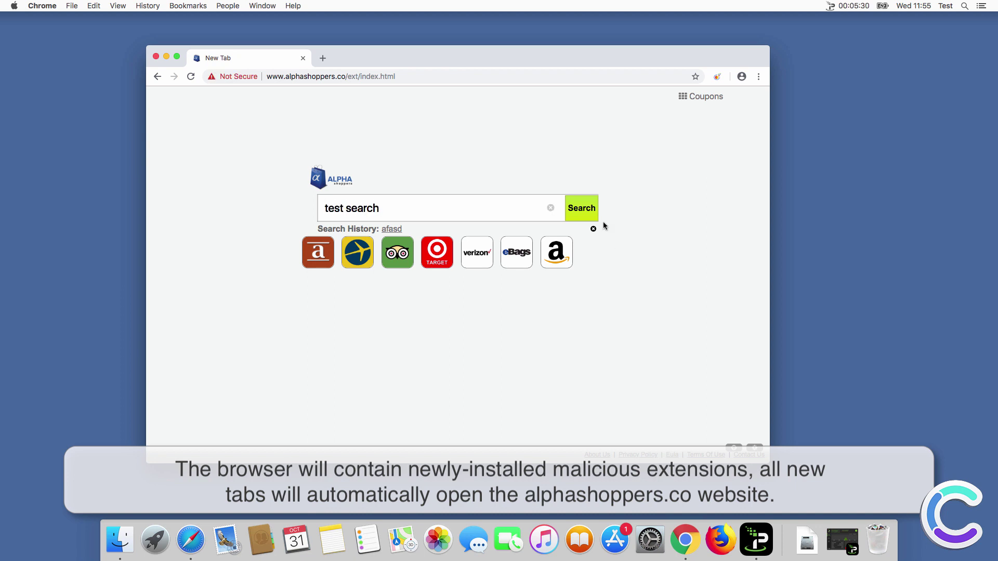
pyautogui.click(572, 198)
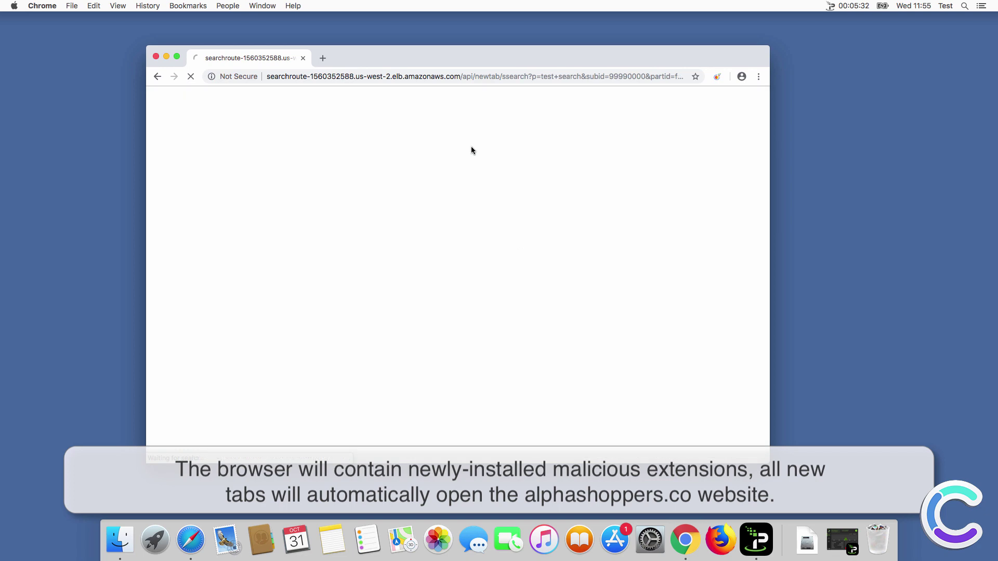
pyautogui.click(156, 57)
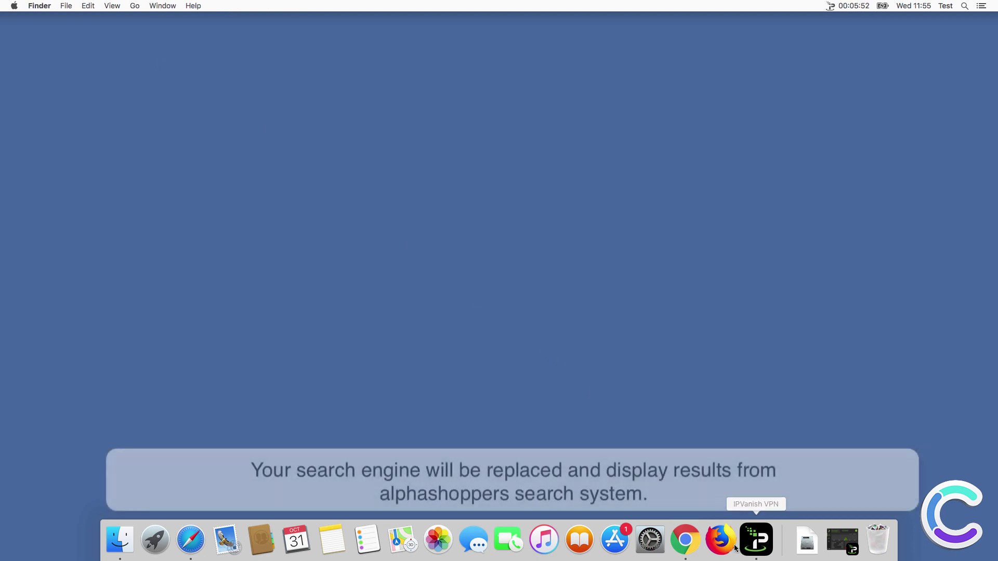
# Step: Launch Firefox, search 'search test' on the alphashoppers new-tab page, and decline its notification request
pyautogui.click(723, 541)
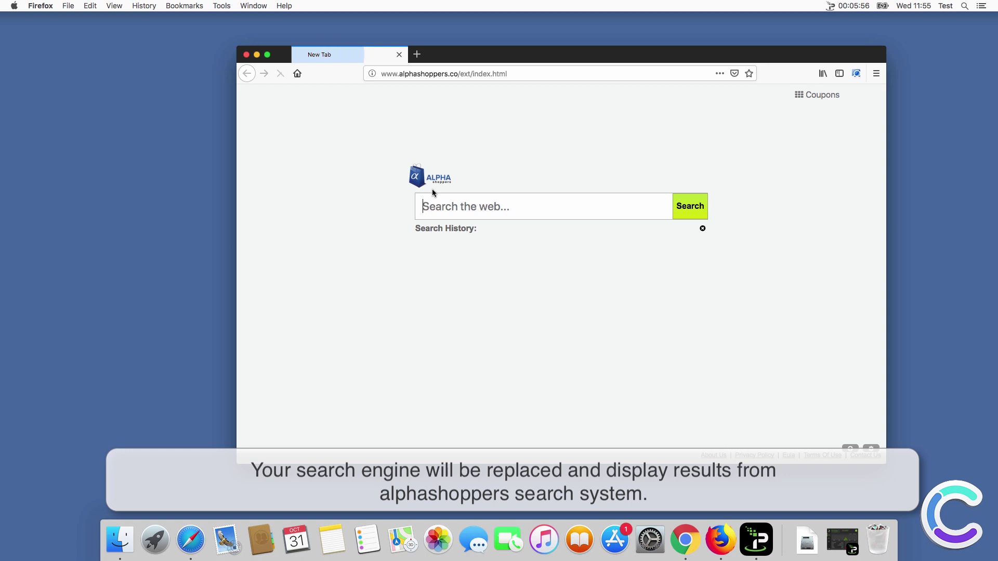
pyautogui.write('sea')
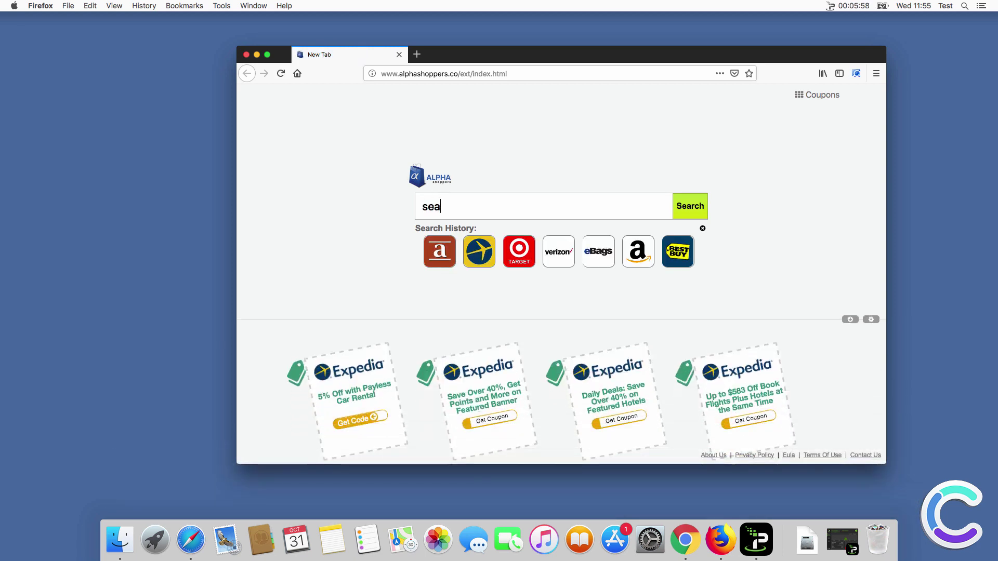
pyautogui.write('rch test')
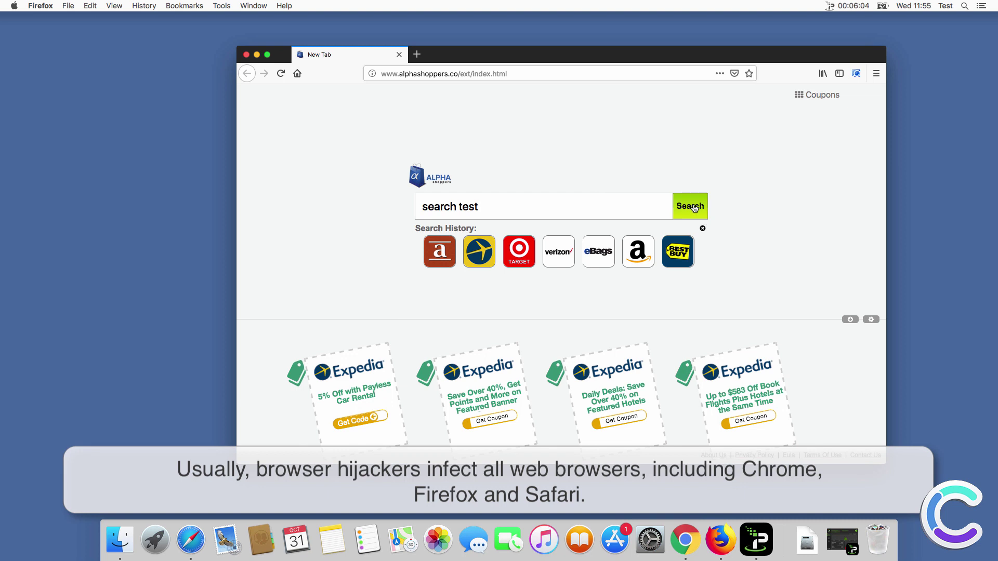
pyautogui.press('Return')
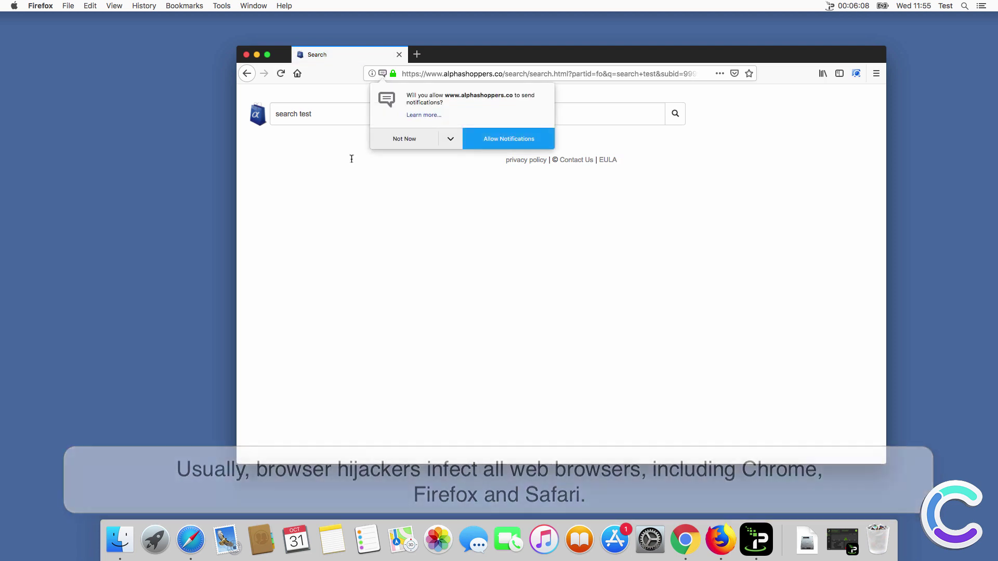
pyautogui.click(412, 140)
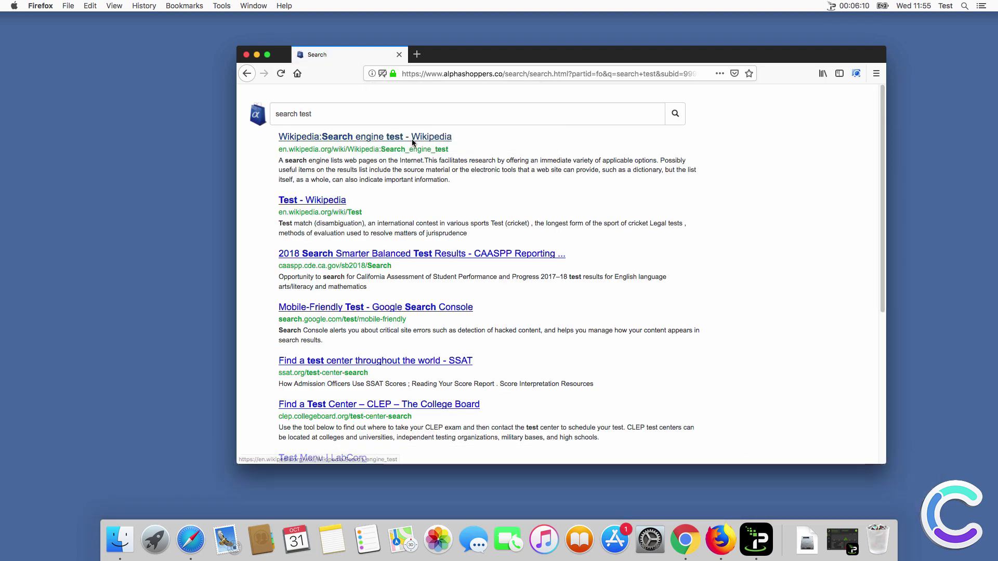
pyautogui.click(246, 54)
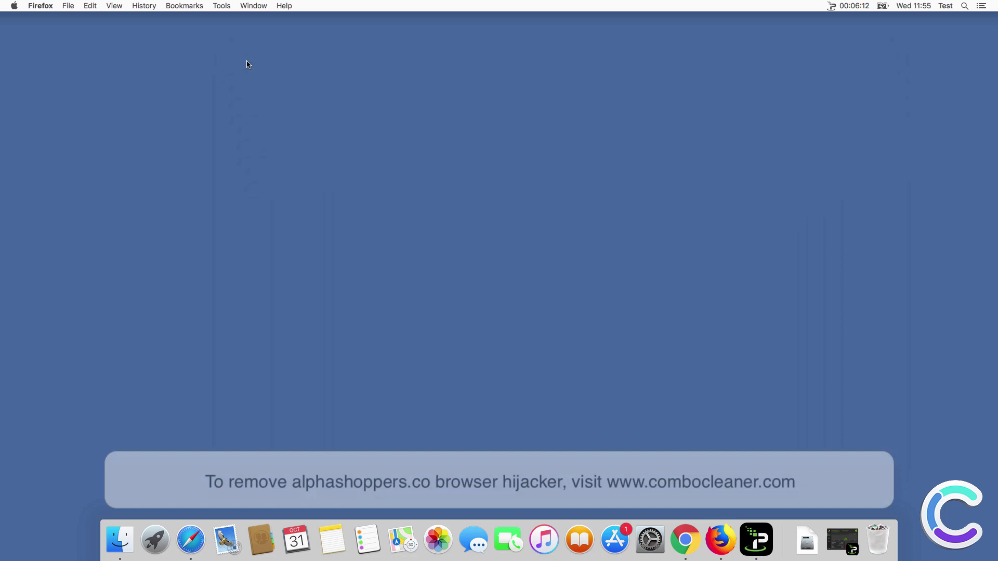
pyautogui.click(193, 539)
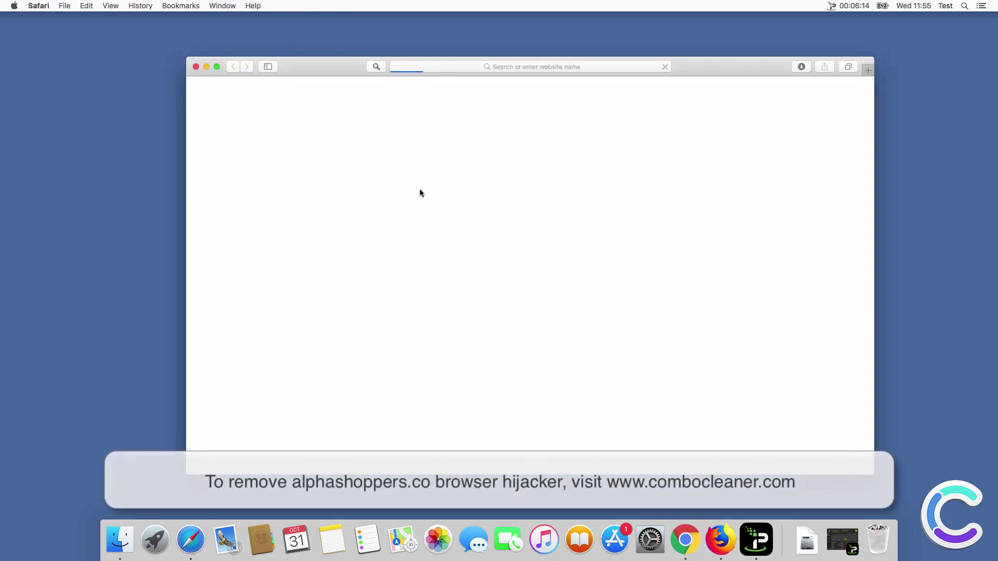
pyautogui.click(509, 63)
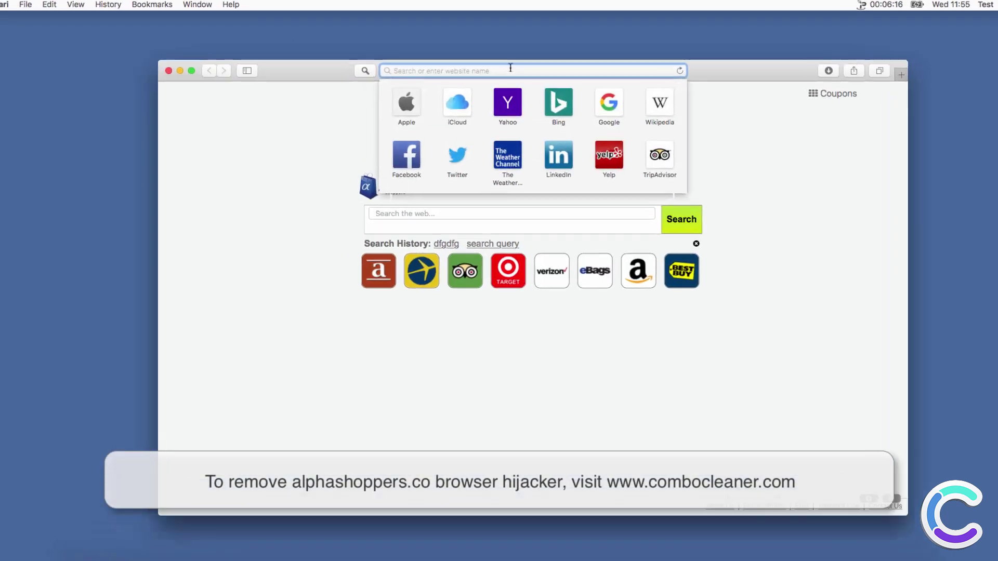
pyautogui.write('www.combocleaner')
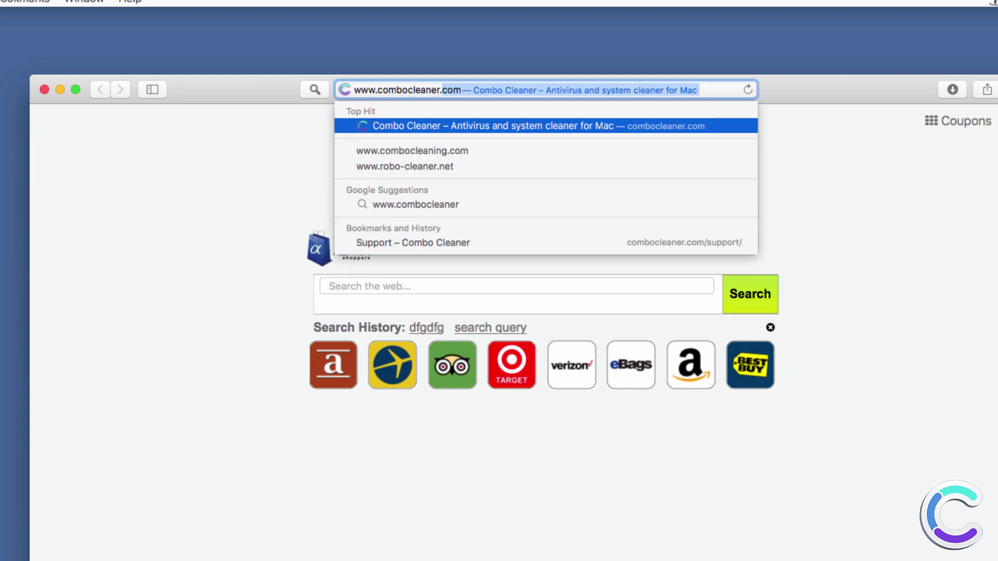
pyautogui.write('.com')
pyautogui.press('Return')
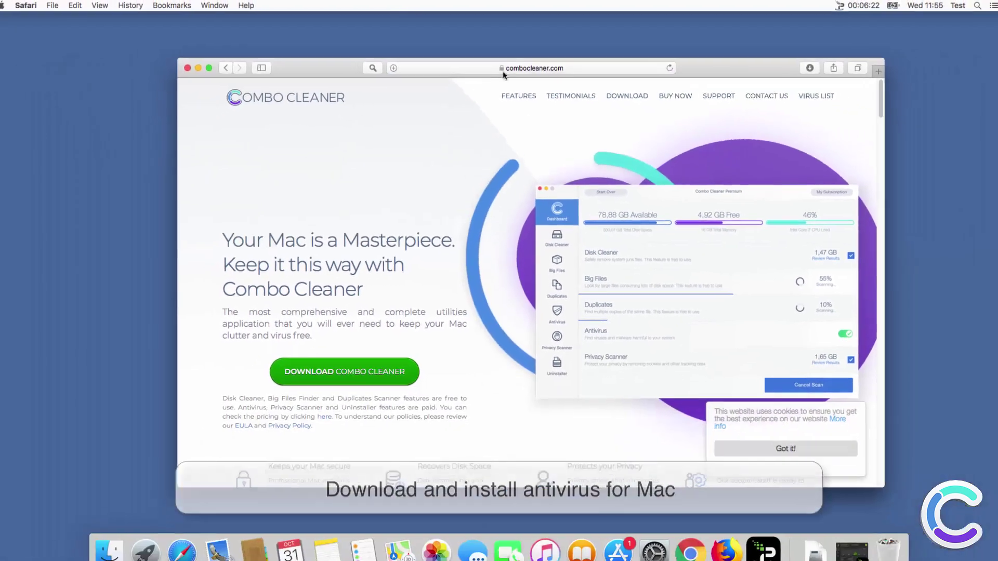
pyautogui.click(382, 356)
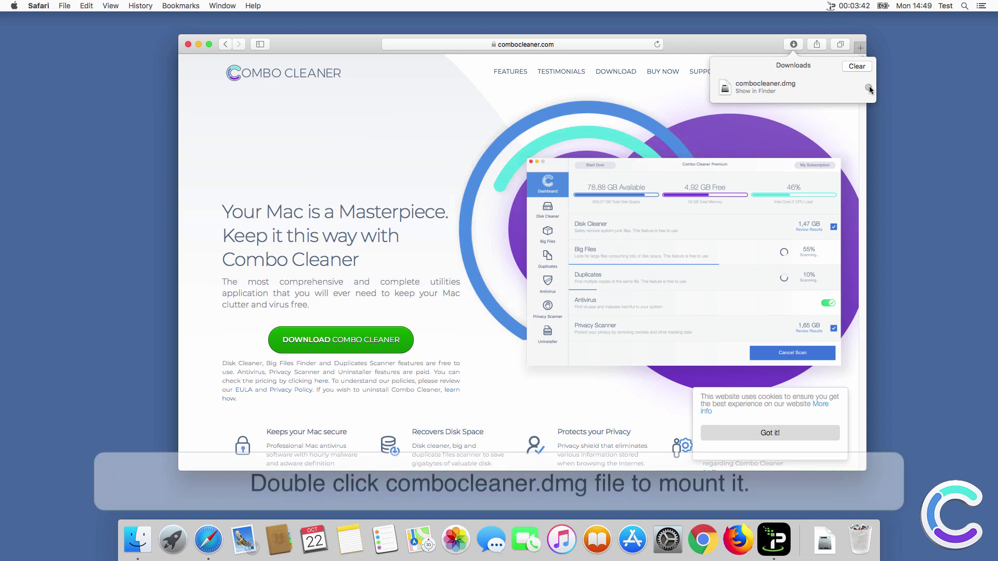
# Step: Copy Combo Cleaner from combocleaner.dmg into Applications, then close the installer and Downloads windows
pyautogui.click(869, 86)
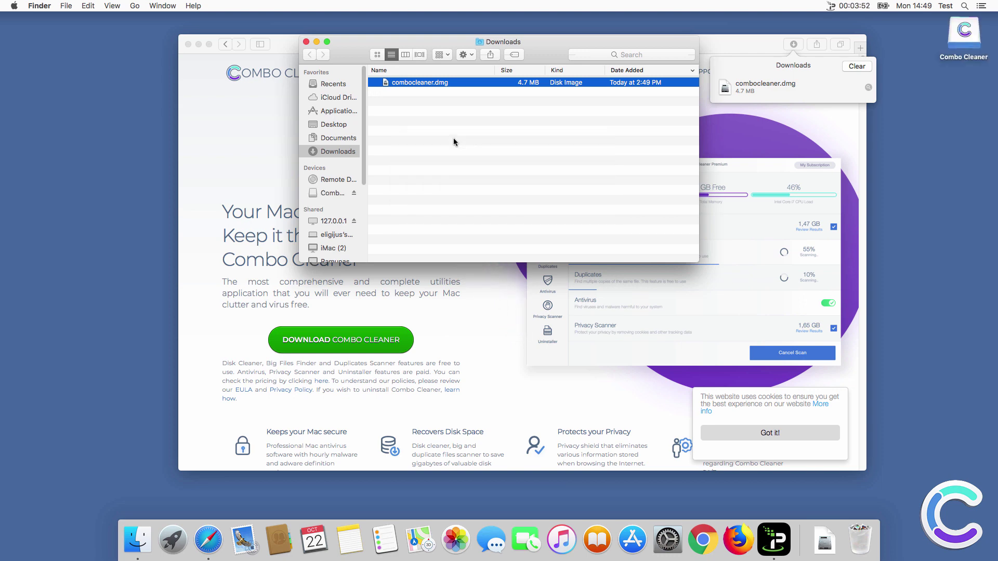
pyautogui.moveTo(579, 196); pyautogui.dragTo(732, 197)
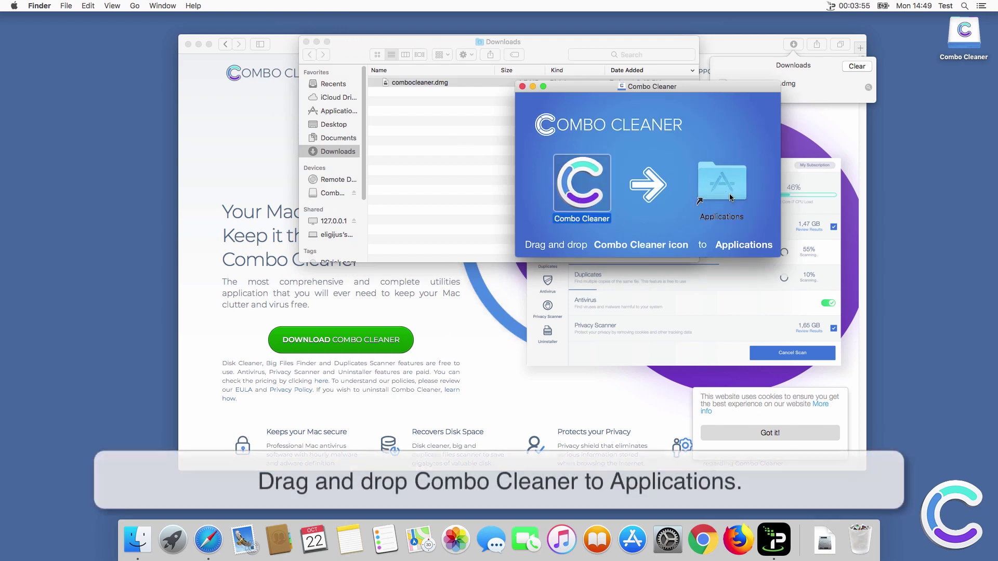
pyautogui.click(522, 86)
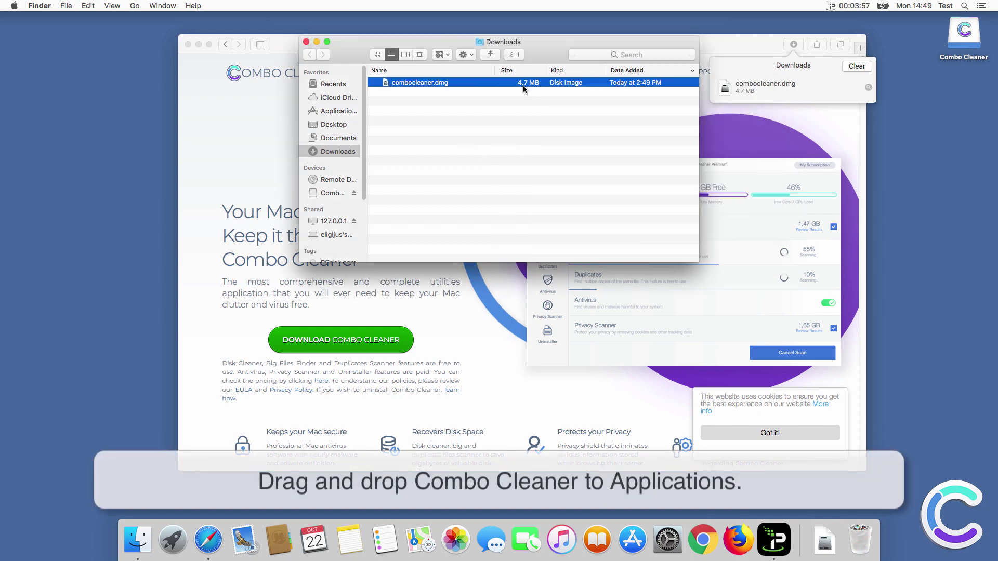
pyautogui.click(306, 42)
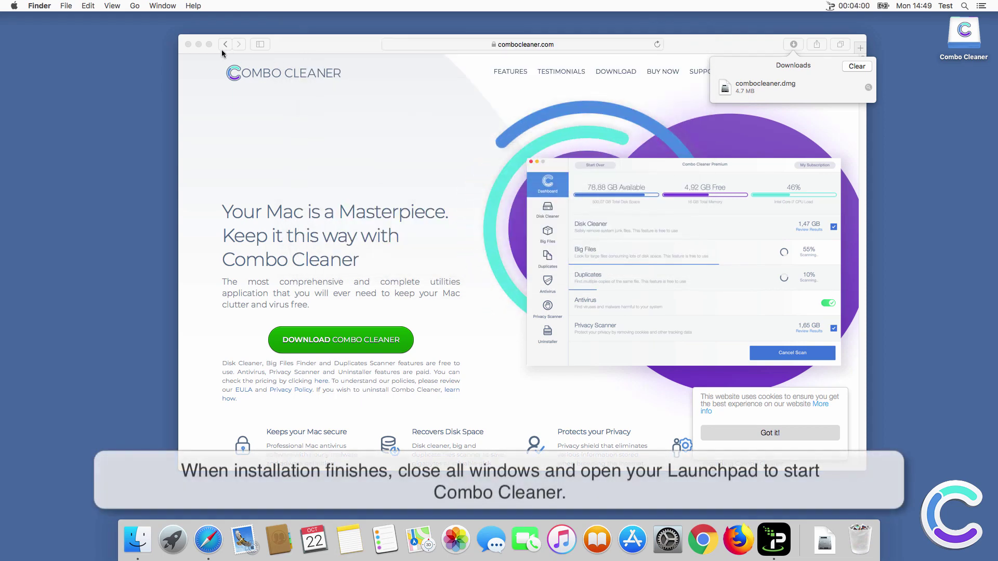
# Step: Close Safari, launch Combo Cleaner from Launchpad with F4, and allow the downloaded app to open
pyautogui.click(189, 44)
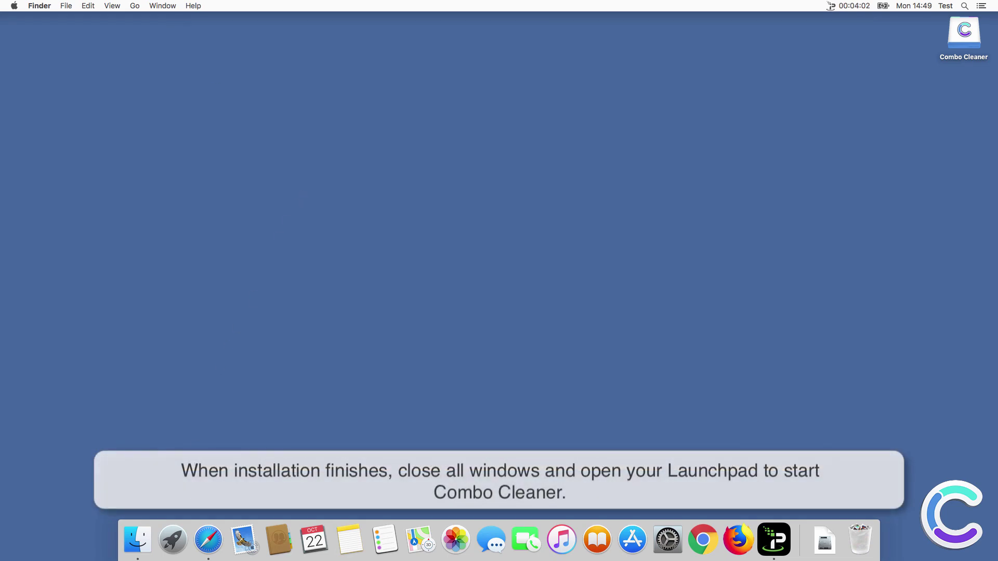
pyautogui.press('F4')
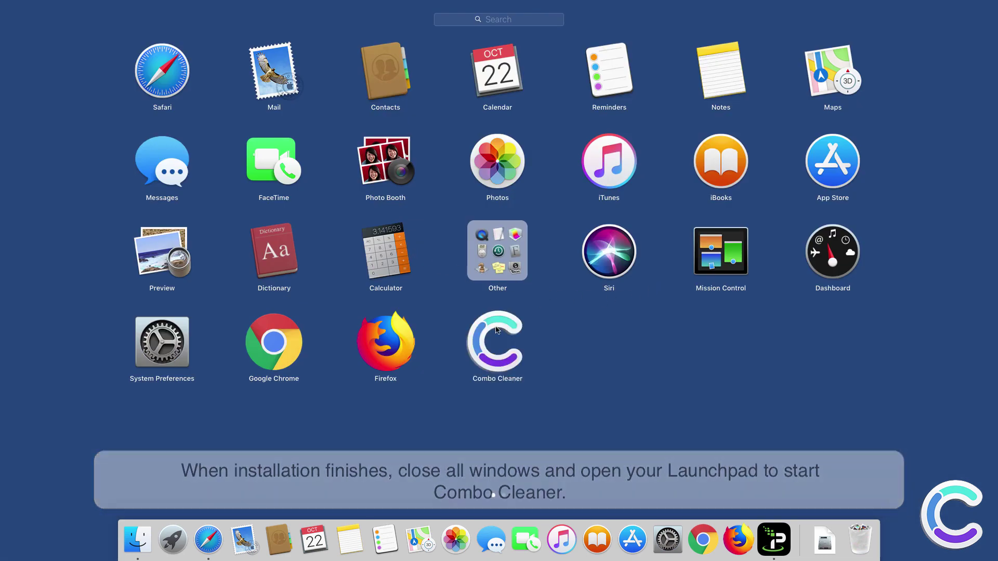
pyautogui.click(498, 332)
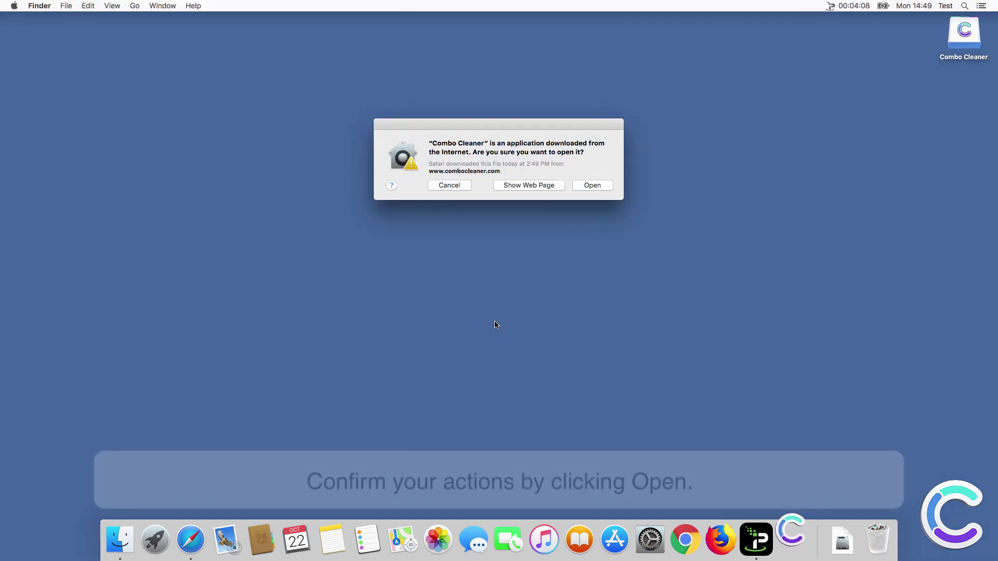
pyautogui.click(593, 186)
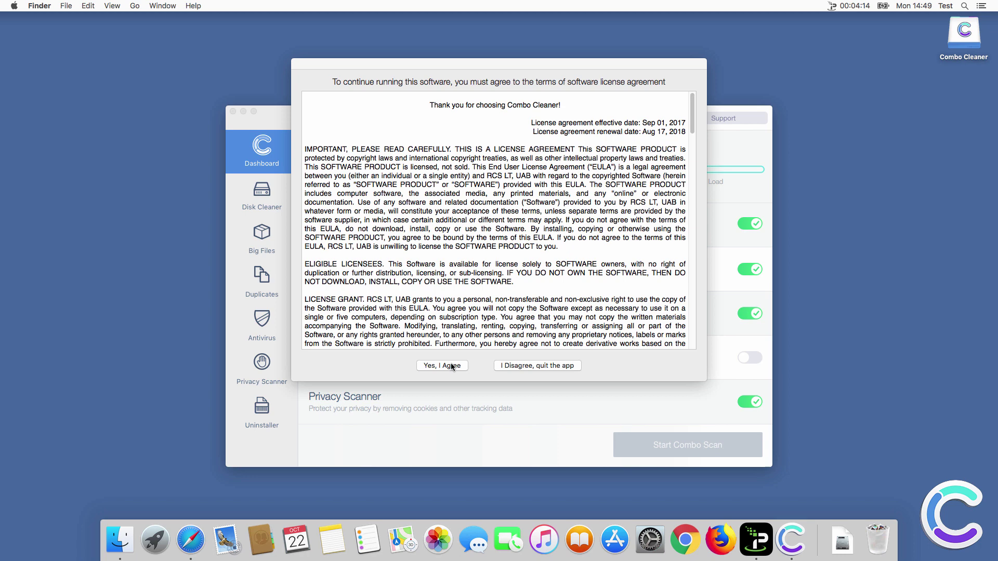
# Step: Accept the Combo Cleaner licence agreement with 'Yes, I Agree' and let the database update
pyautogui.click(450, 366)
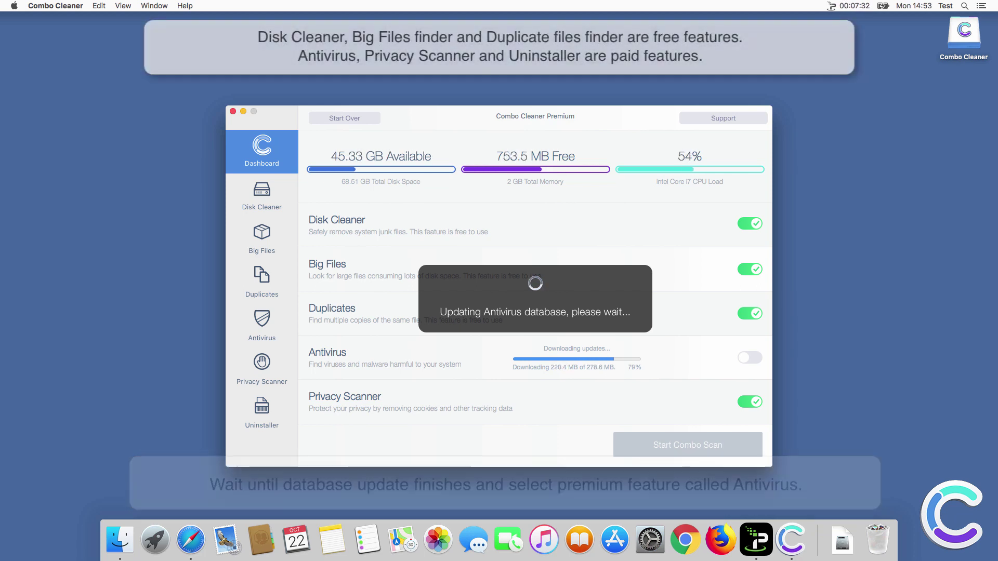
# Step: Start a Full Scan from Combo Cleaner's Antivirus section, which finds 11 threats
pyautogui.click(263, 329)
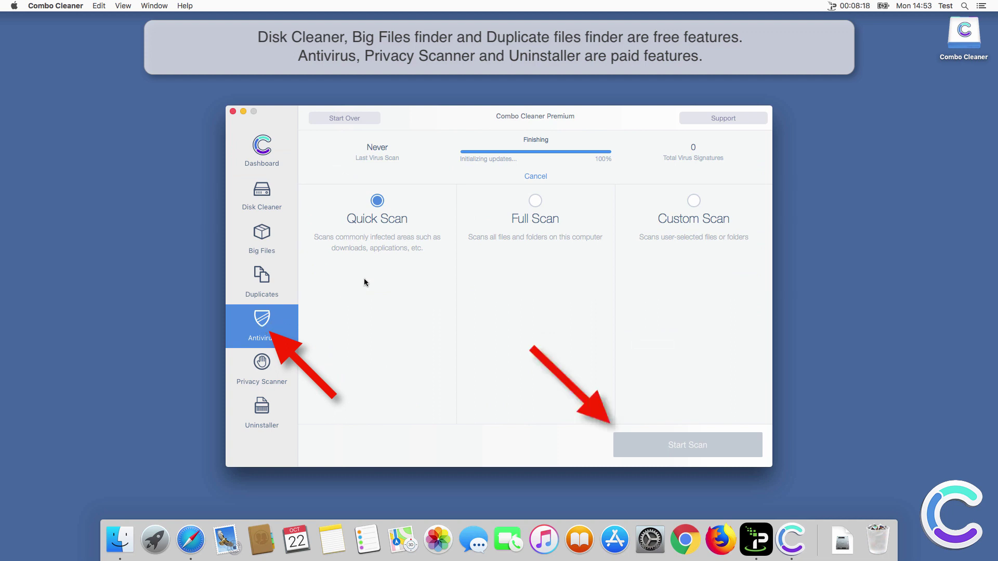
pyautogui.click(535, 202)
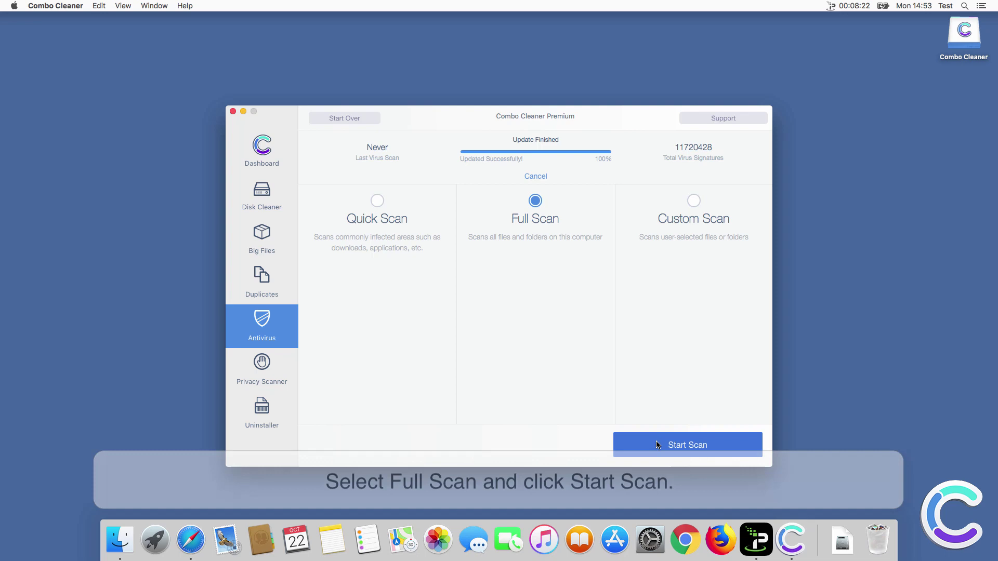
pyautogui.click(659, 446)
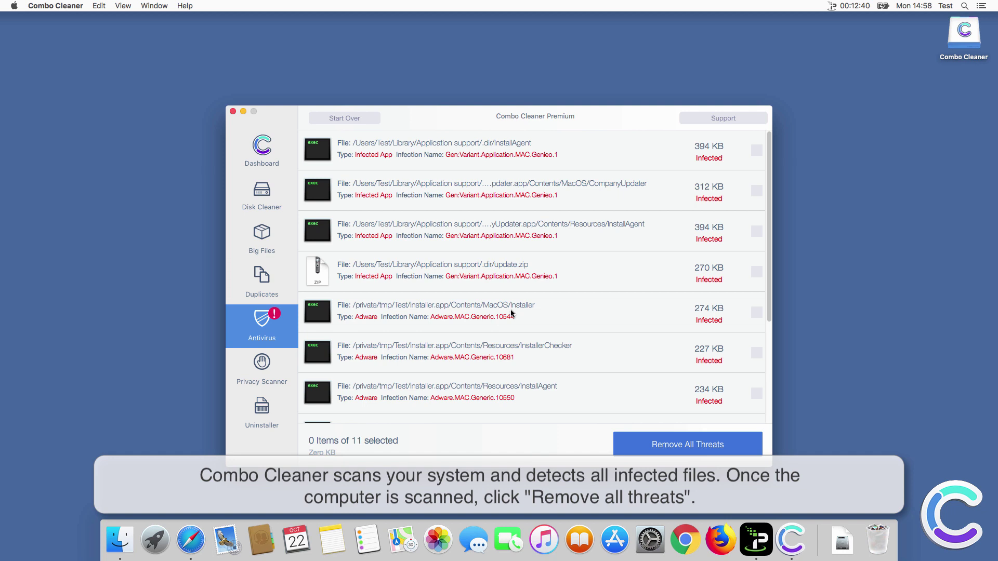
# Step: Remove all 11 detected threats and restart, then uninstall AnySearch in Safari Preferences > Extensions
pyautogui.click(692, 445)
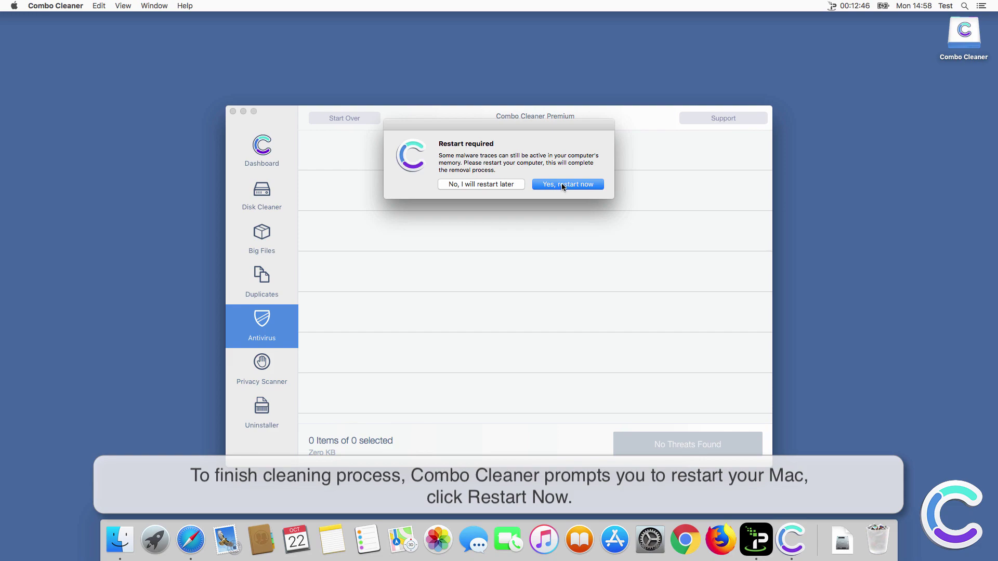
pyautogui.click(563, 184)
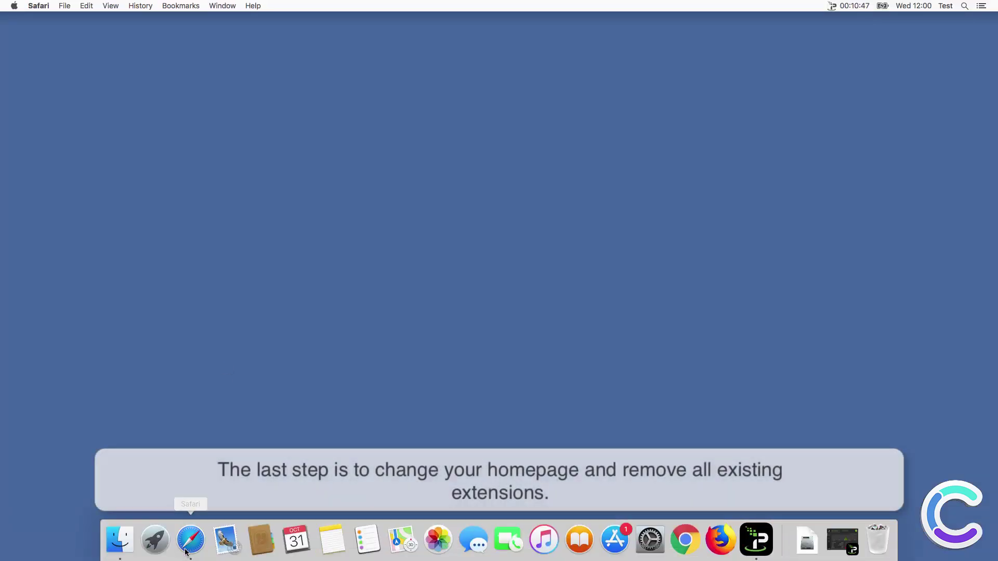
pyautogui.click(54, 7)
pyautogui.click(61, 45)
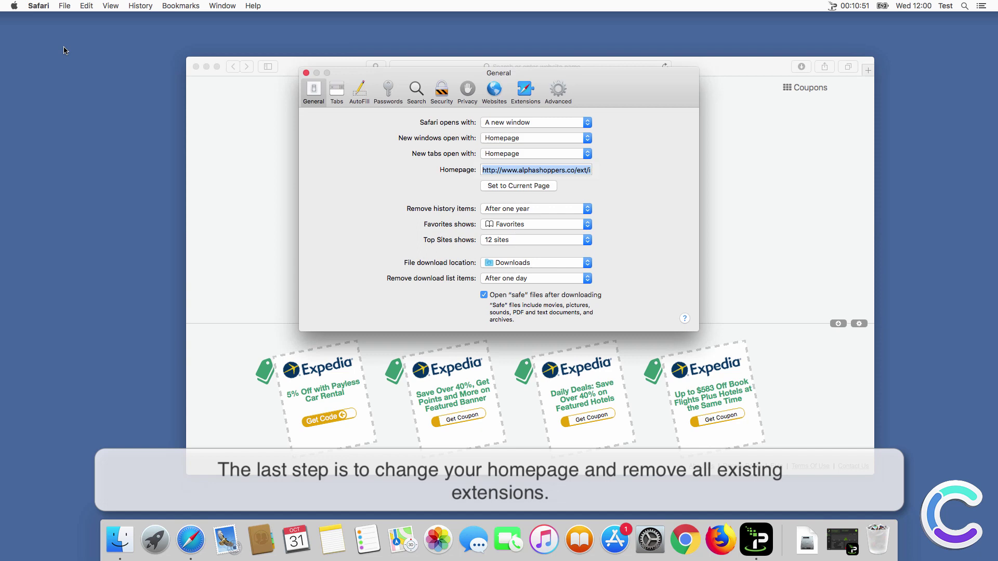
pyautogui.click(525, 91)
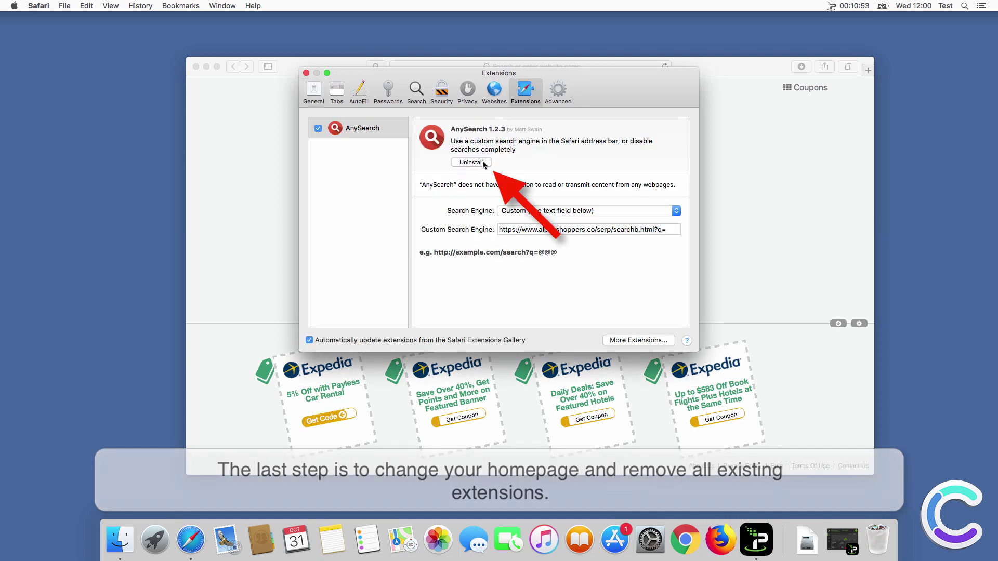
pyautogui.click(478, 163)
pyautogui.click(573, 159)
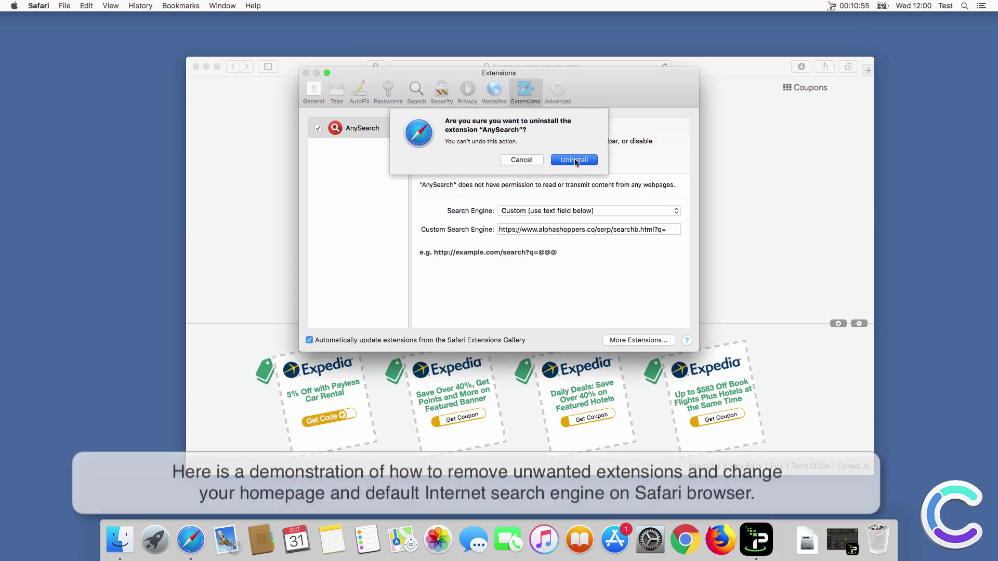
# Step: Set Safari's default search engine to Google
pyautogui.click(415, 91)
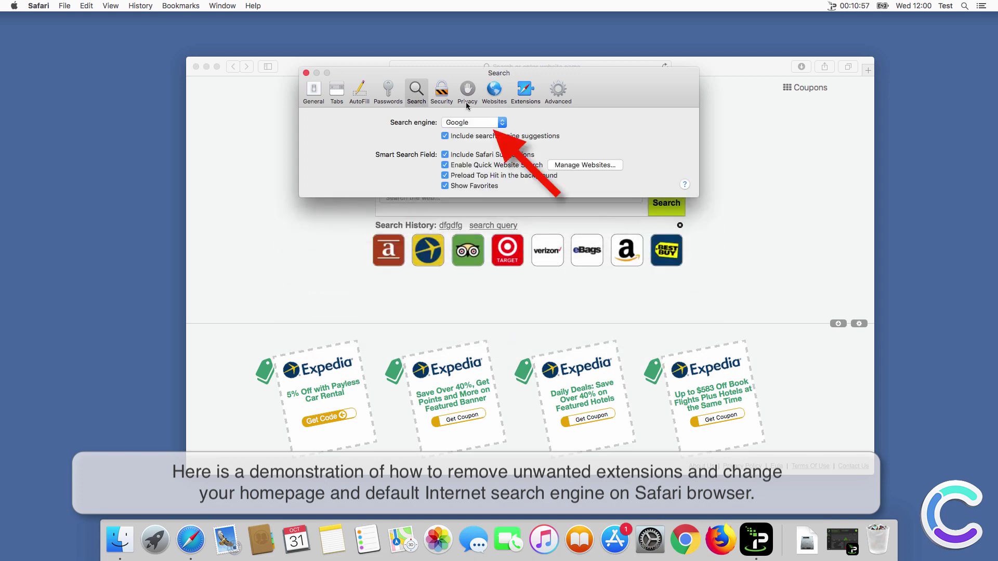
pyautogui.click(487, 124)
pyautogui.click(481, 122)
pyautogui.click(313, 91)
pyautogui.write('ww')
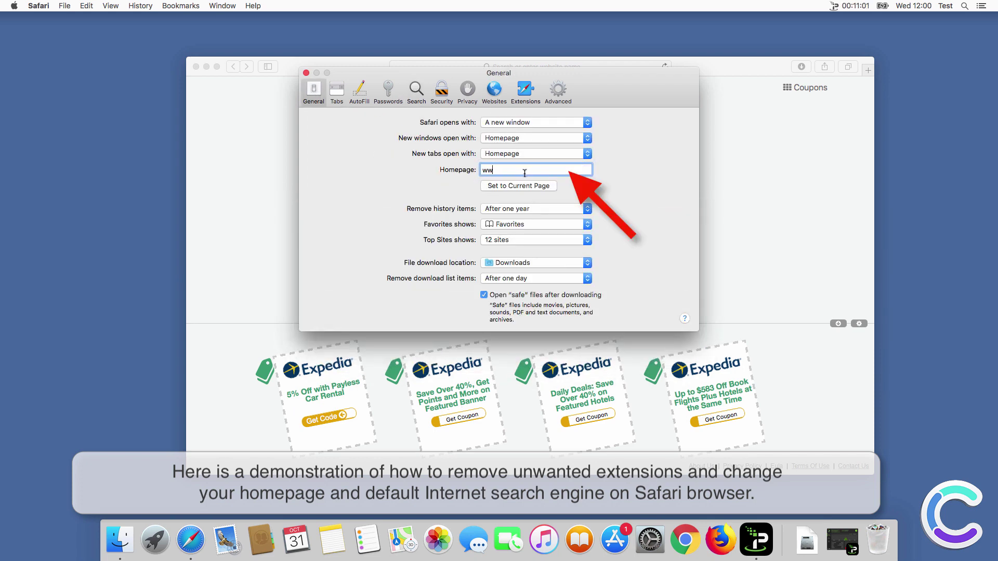
pyautogui.write('w.google.com')
pyautogui.click(525, 91)
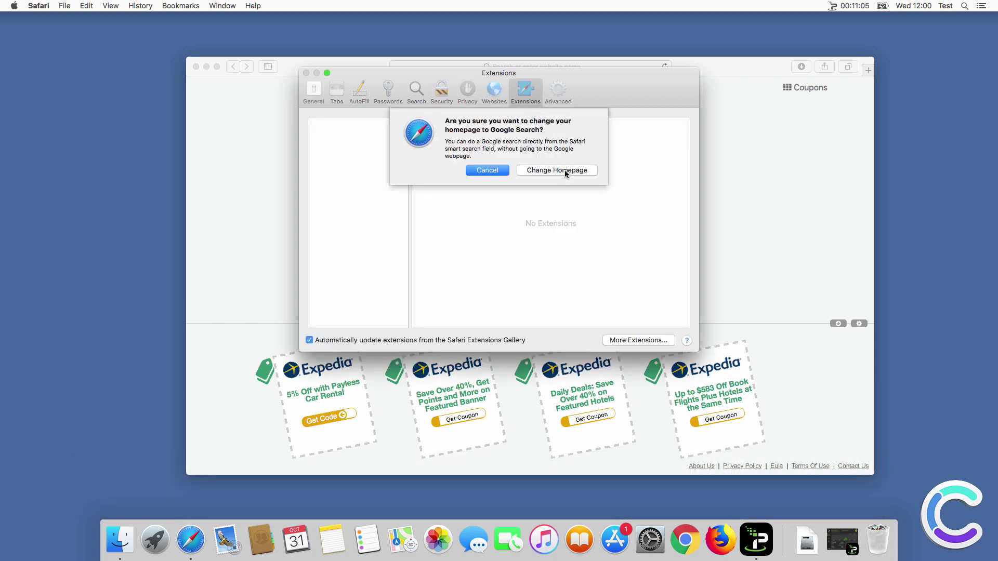
pyautogui.click(565, 171)
pyautogui.click(306, 73)
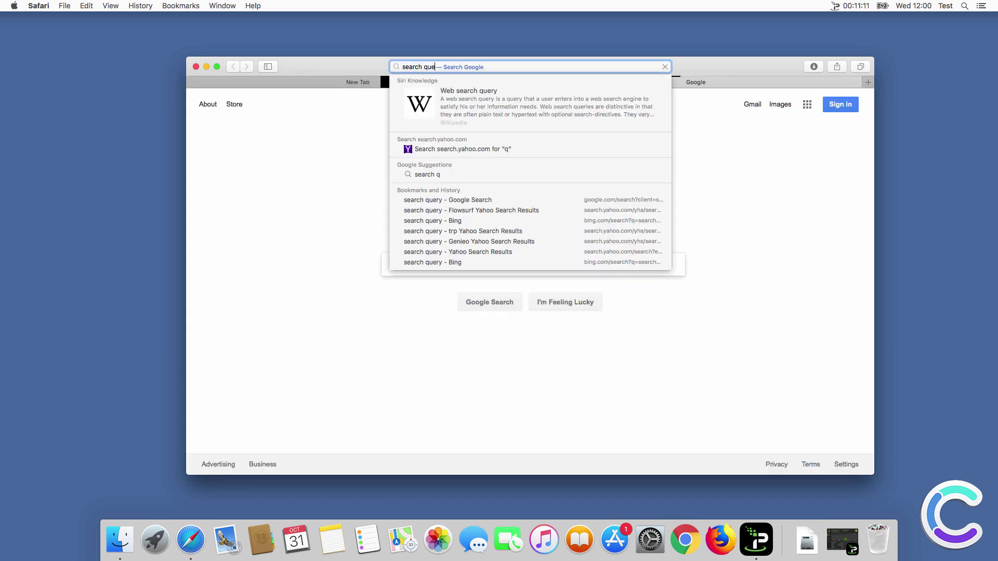
pyautogui.press('Return')
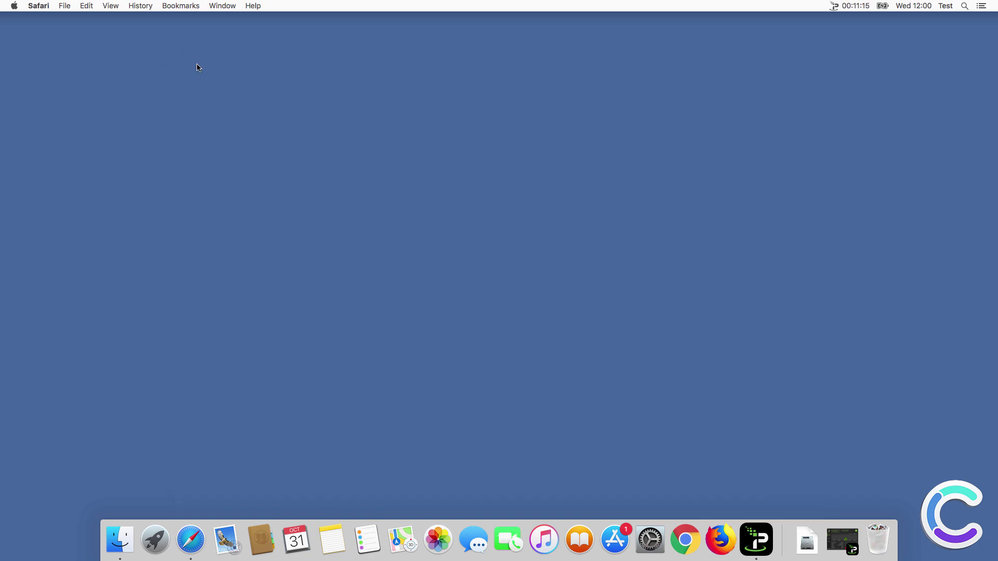
# Step: Launch Google Chrome and remove the Alpha Shoppers extension from its Extensions page
pyautogui.click(686, 536)
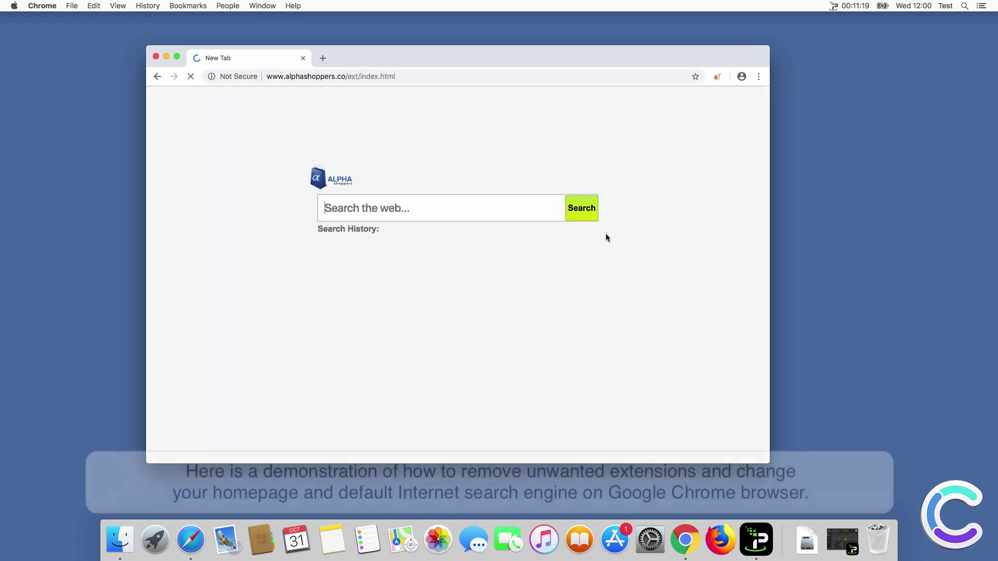
pyautogui.click(756, 78)
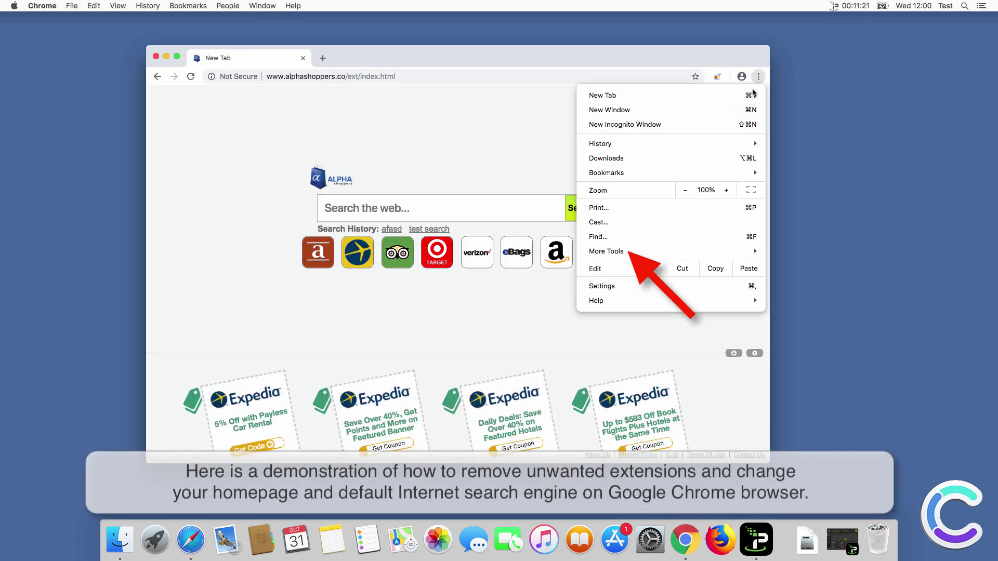
pyautogui.moveTo(642, 252)
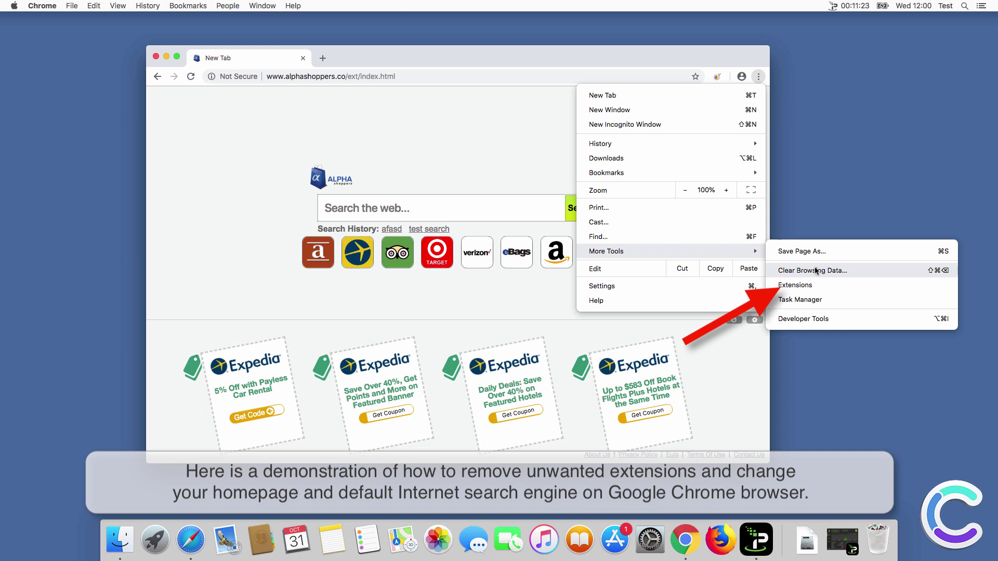
pyautogui.click(817, 284)
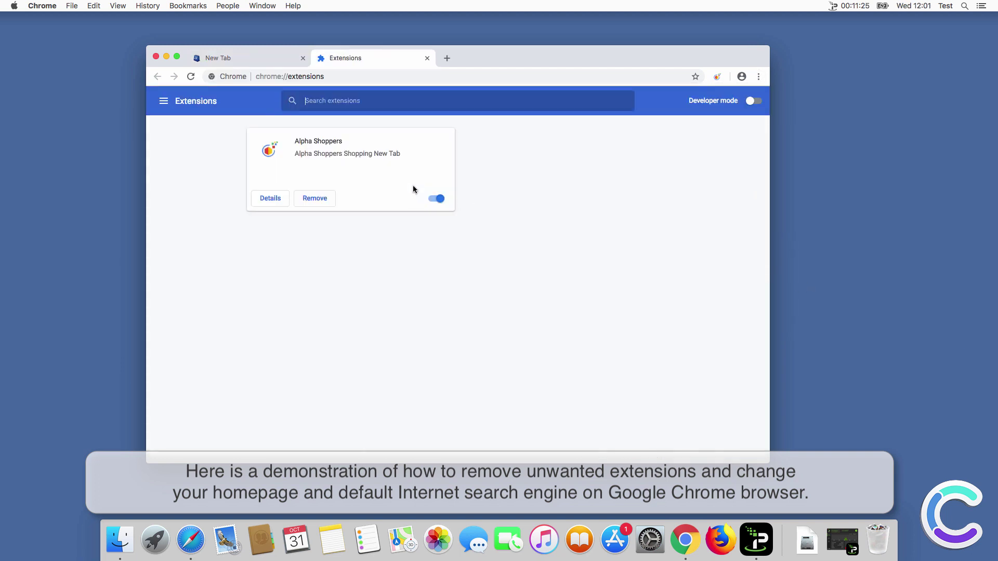
pyautogui.click(315, 199)
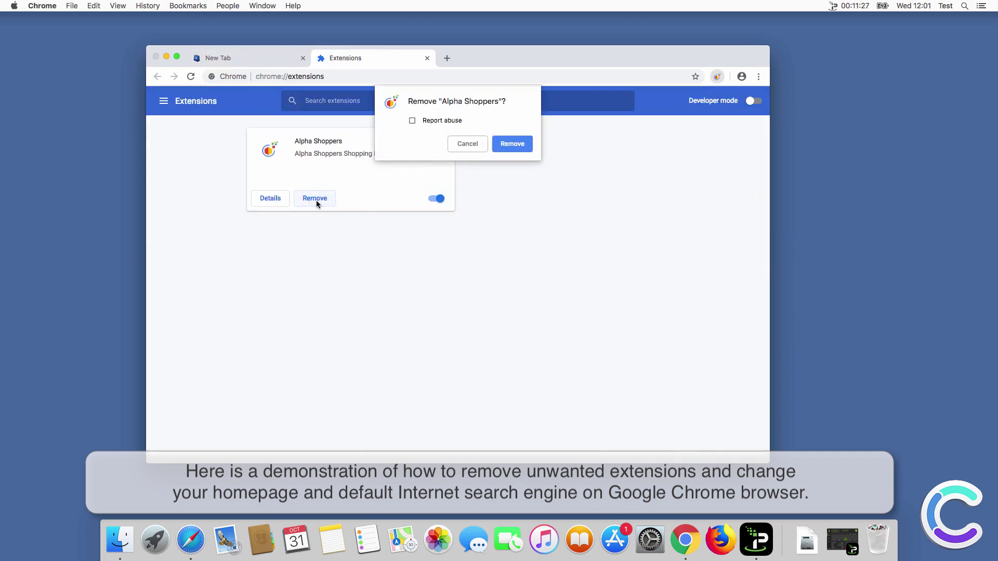
pyautogui.click(510, 144)
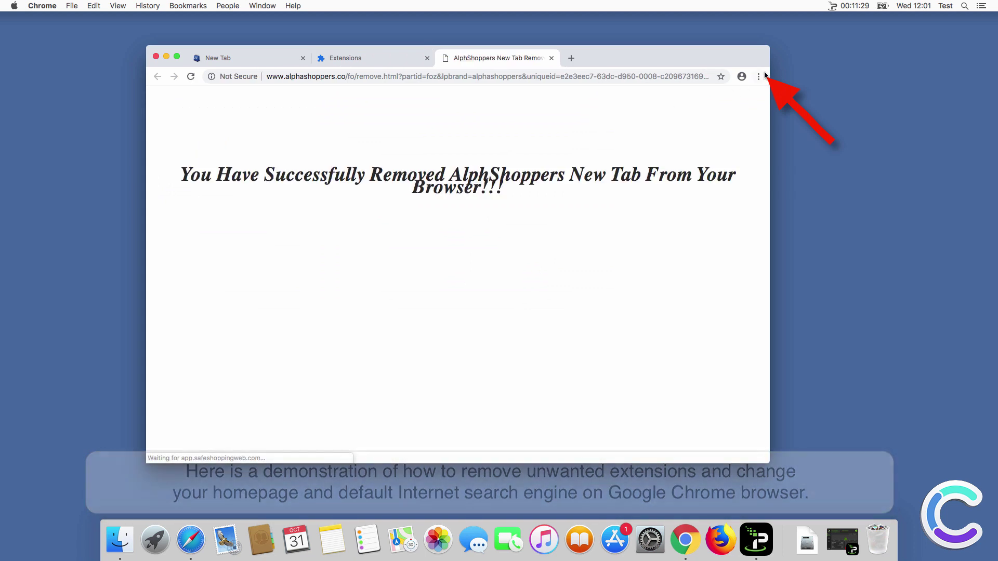
pyautogui.click(759, 76)
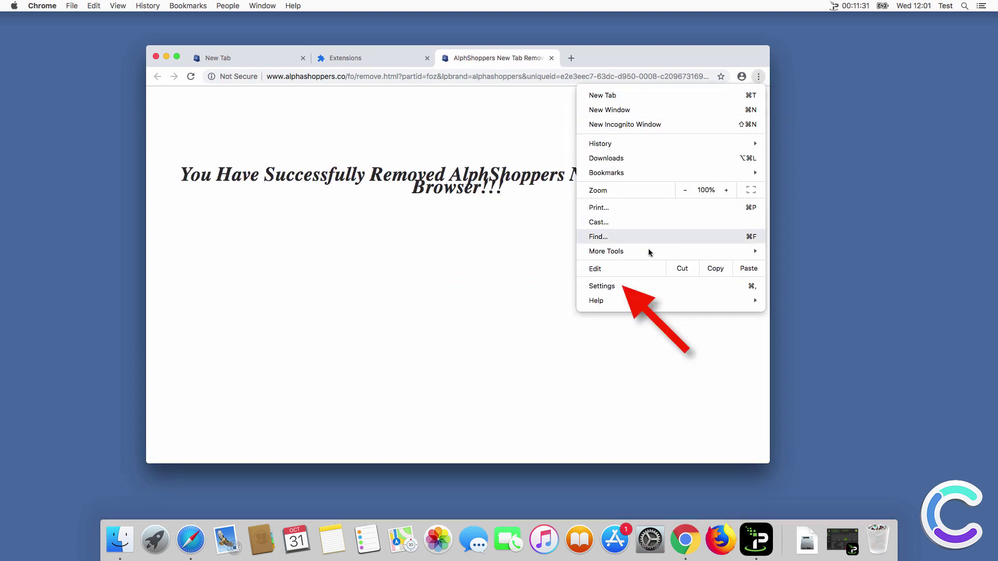
# Step: In Chrome's settings, keep Google as the address-bar search engine
pyautogui.moveTo(648, 255)
pyautogui.click(635, 286)
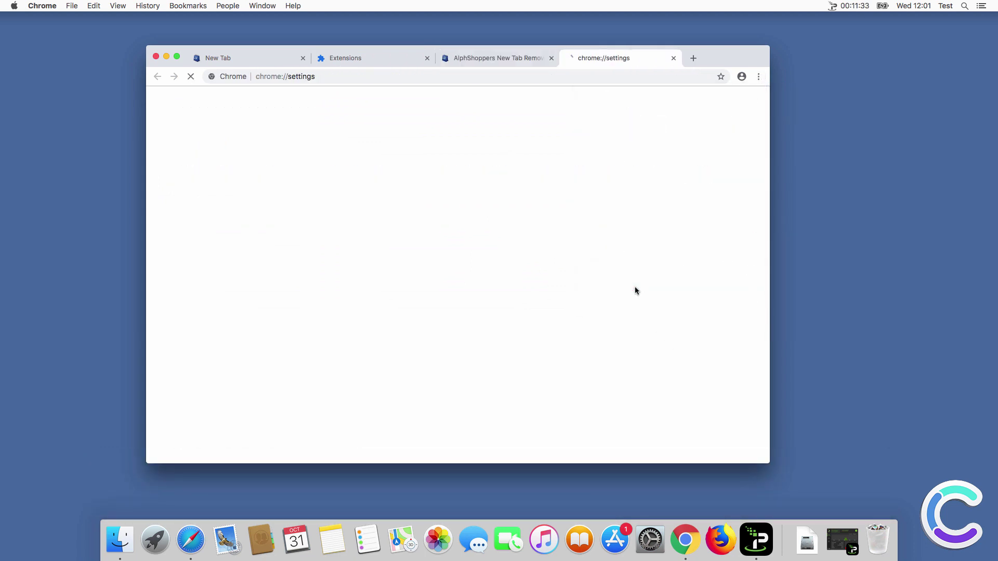
pyautogui.scroll(-15, 754, 276)
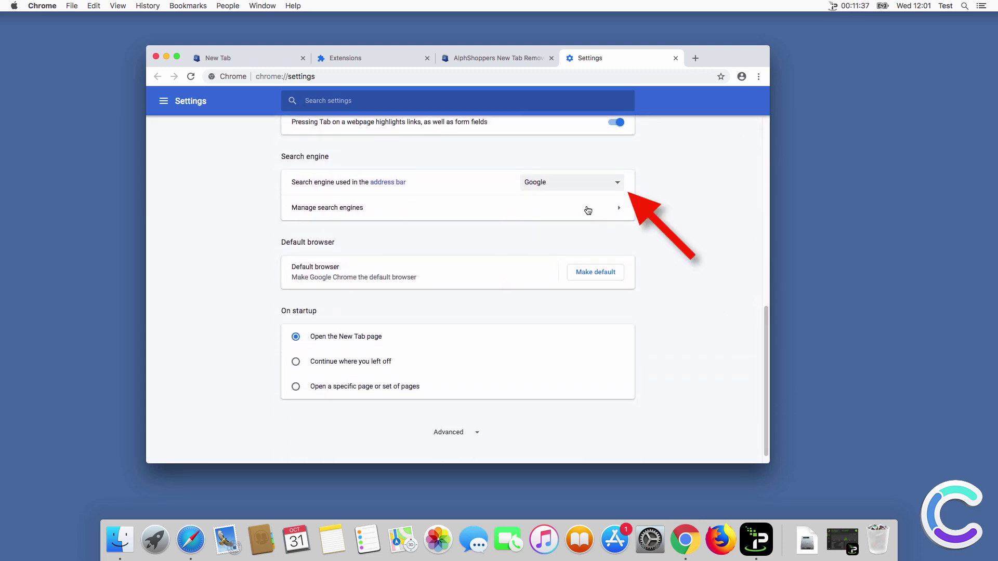
pyautogui.click(562, 183)
pyautogui.click(565, 183)
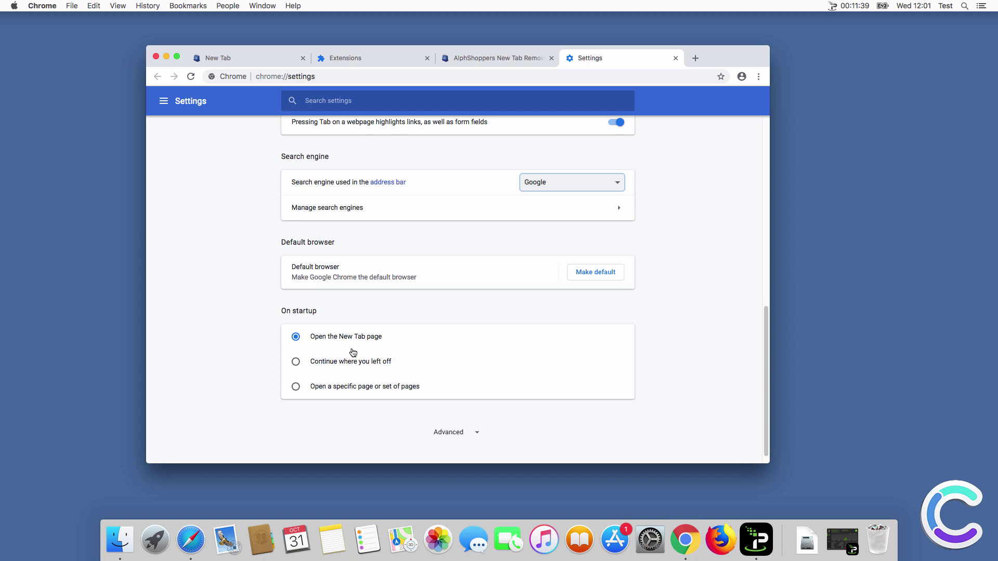
pyautogui.click(351, 388)
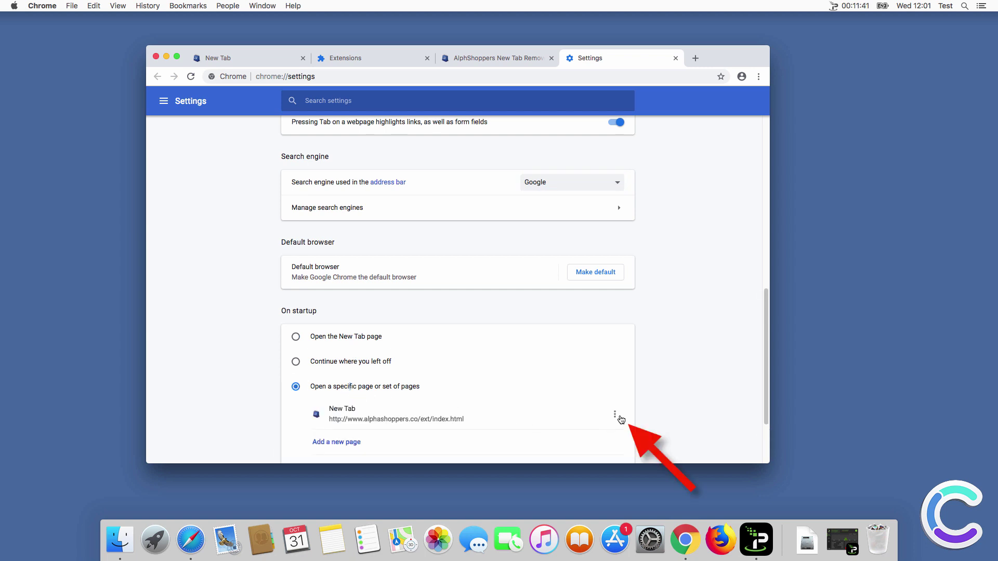
pyautogui.click(616, 416)
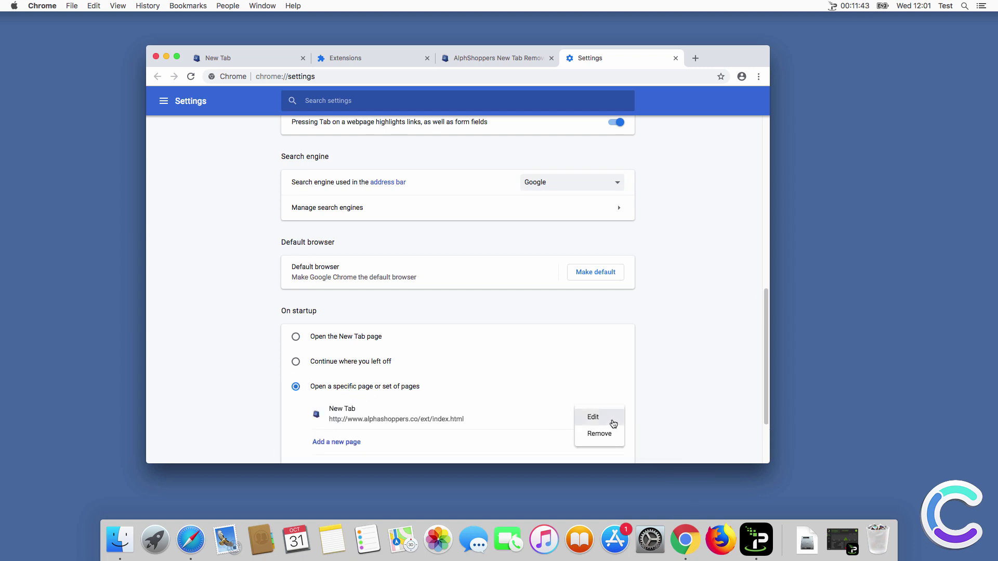
pyautogui.click(613, 422)
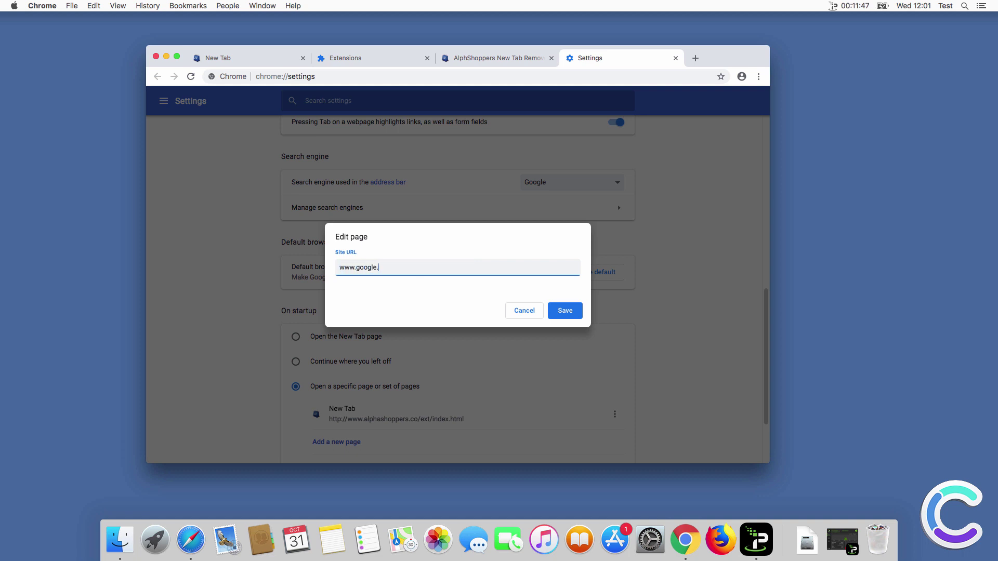
pyautogui.click(565, 310)
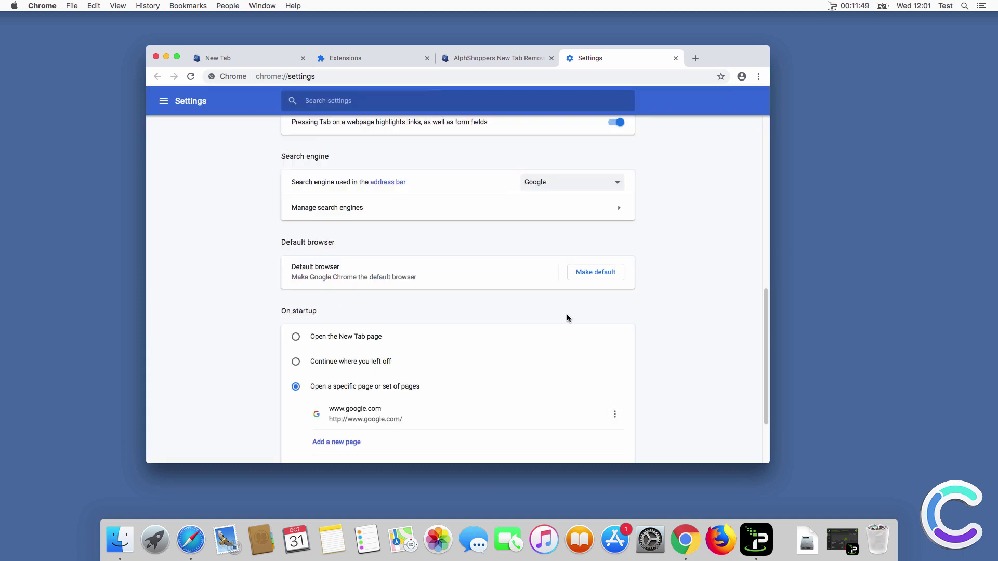
pyautogui.click(695, 59)
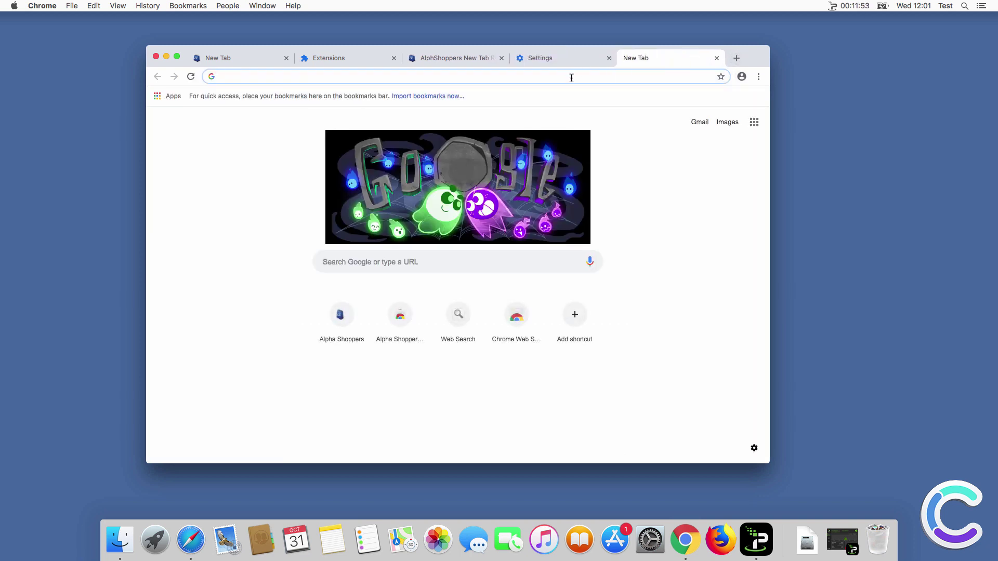
# Step: Search 'search query' to confirm Google results, then close Chrome and launch Firefox
pyautogui.write('search query')
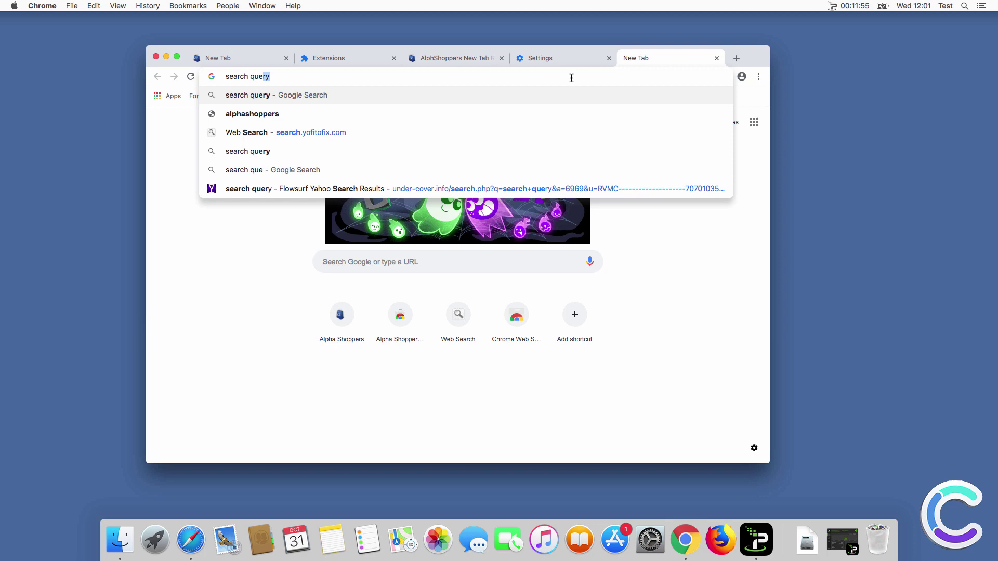
pyautogui.press('Return')
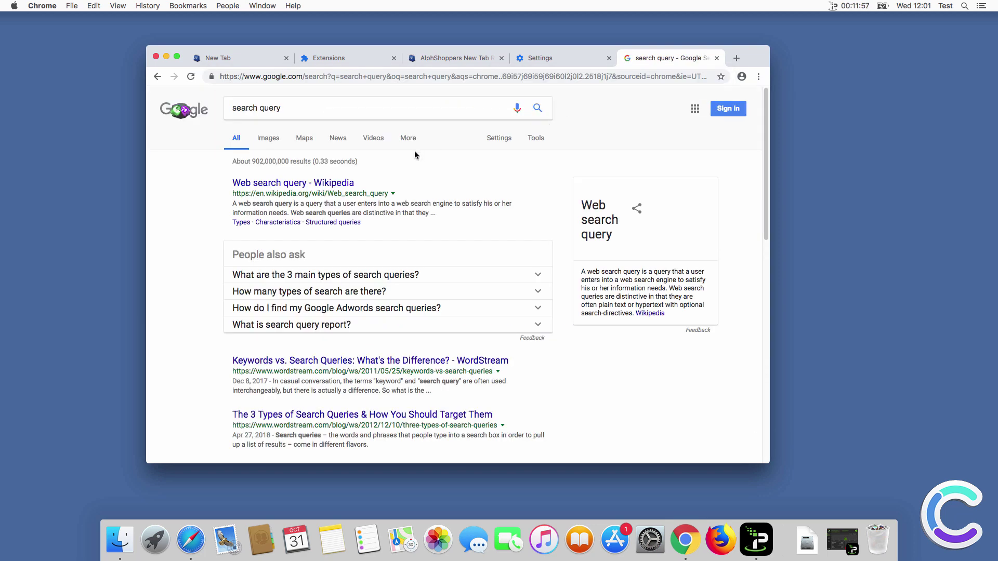
pyautogui.click(155, 56)
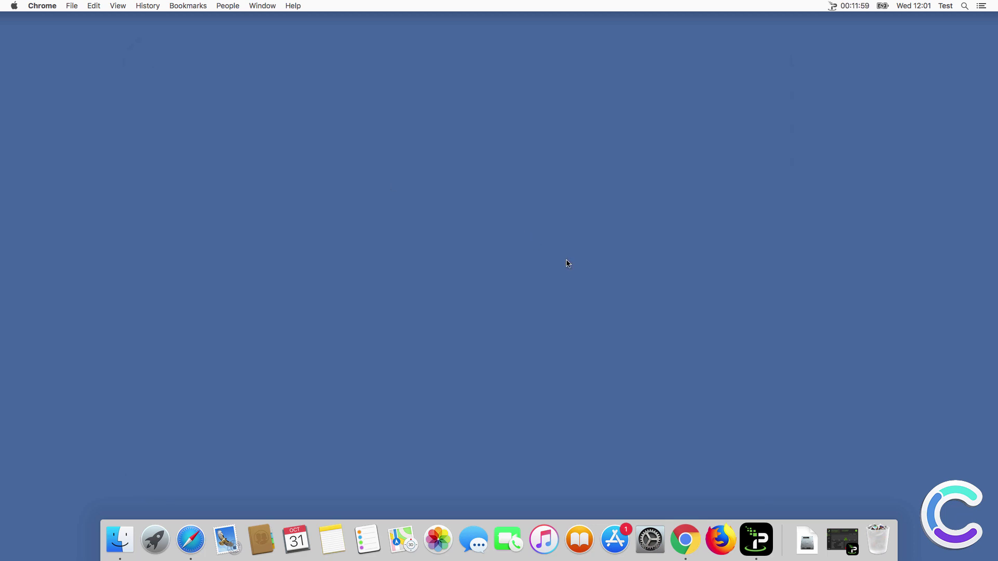
pyautogui.click(720, 540)
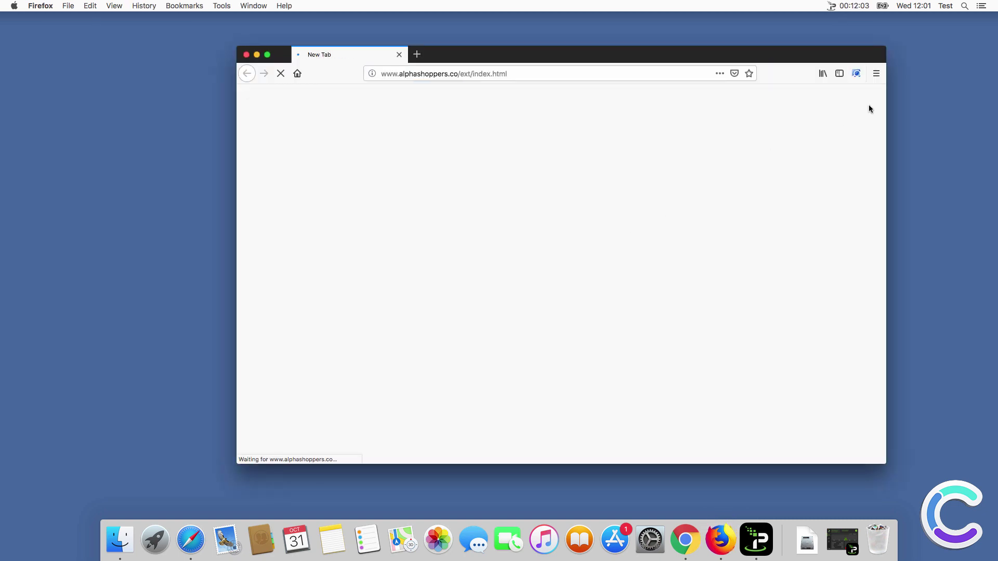
# Step: Remove the AIO Search extension in Firefox's Add-ons Manager, then reopen the main menu
pyautogui.click(877, 73)
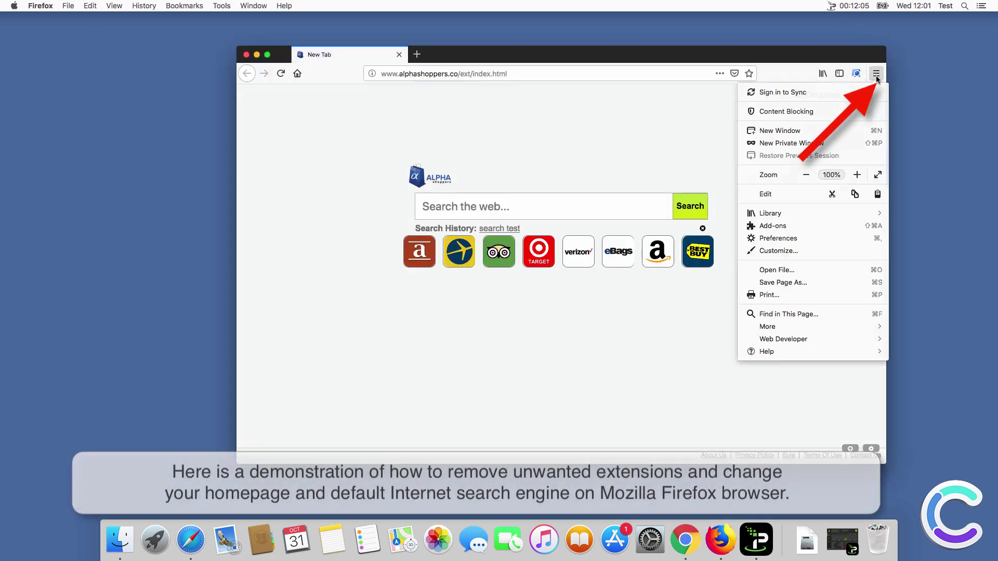
pyautogui.click(788, 226)
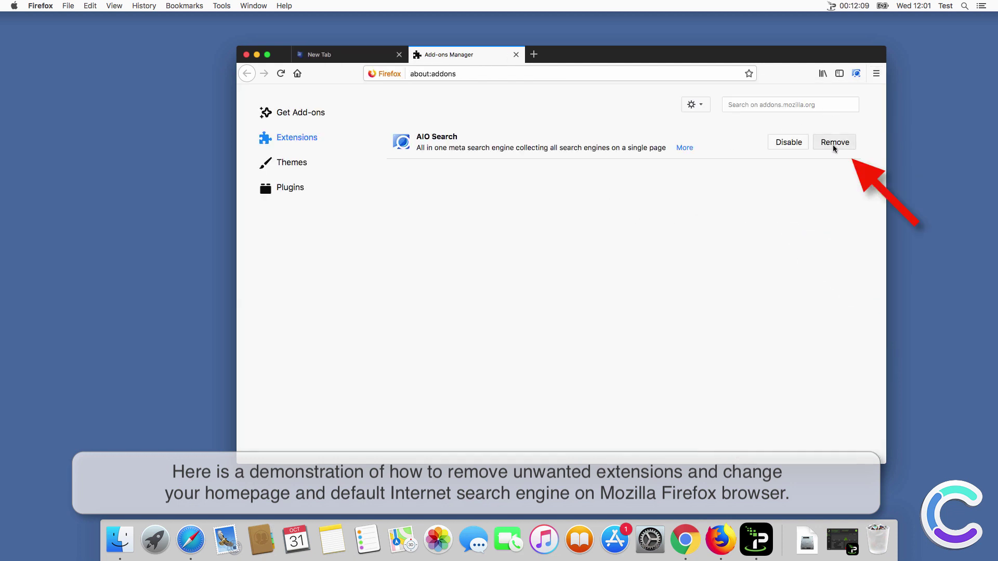
pyautogui.click(833, 147)
pyautogui.click(878, 74)
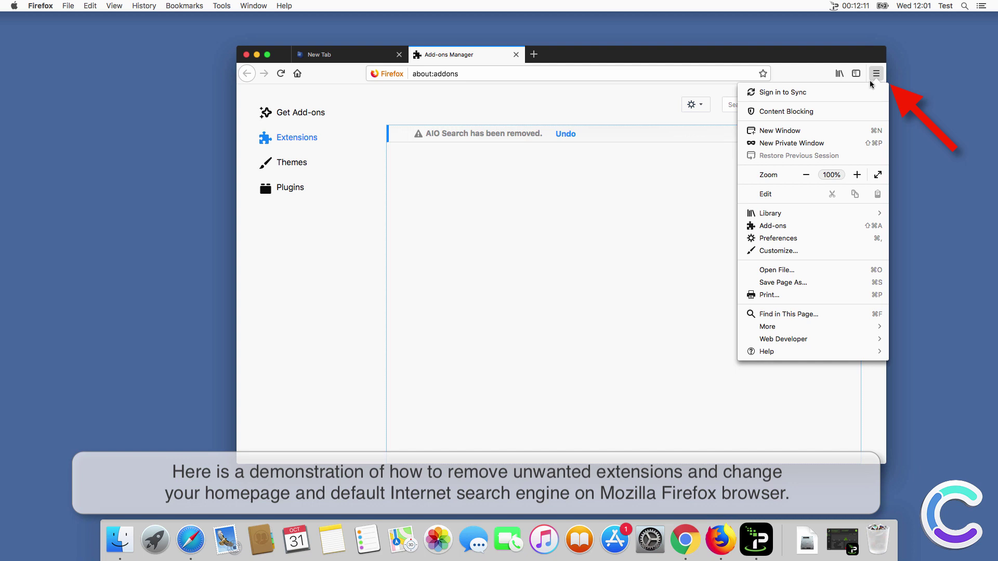
pyautogui.click(796, 238)
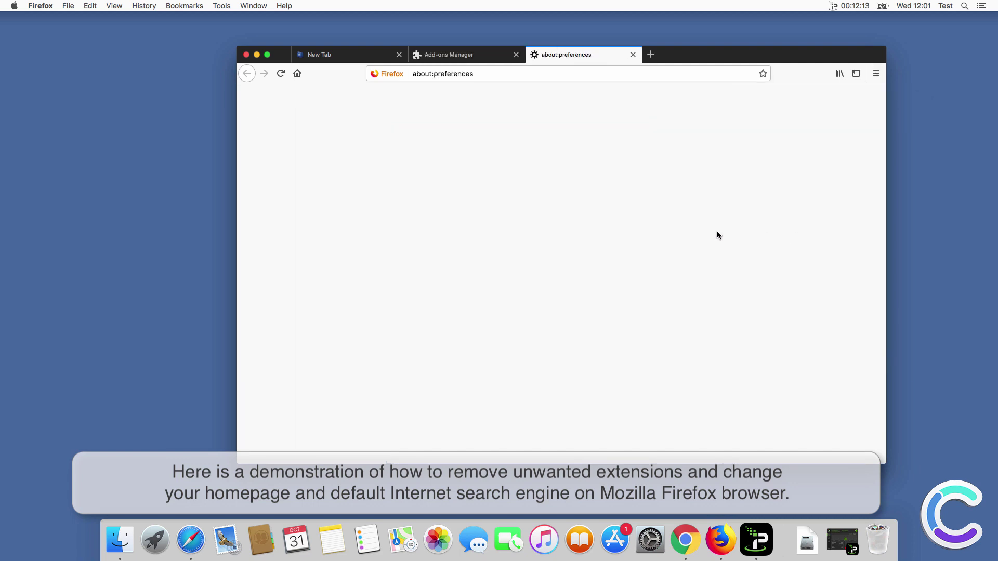
pyautogui.click(302, 164)
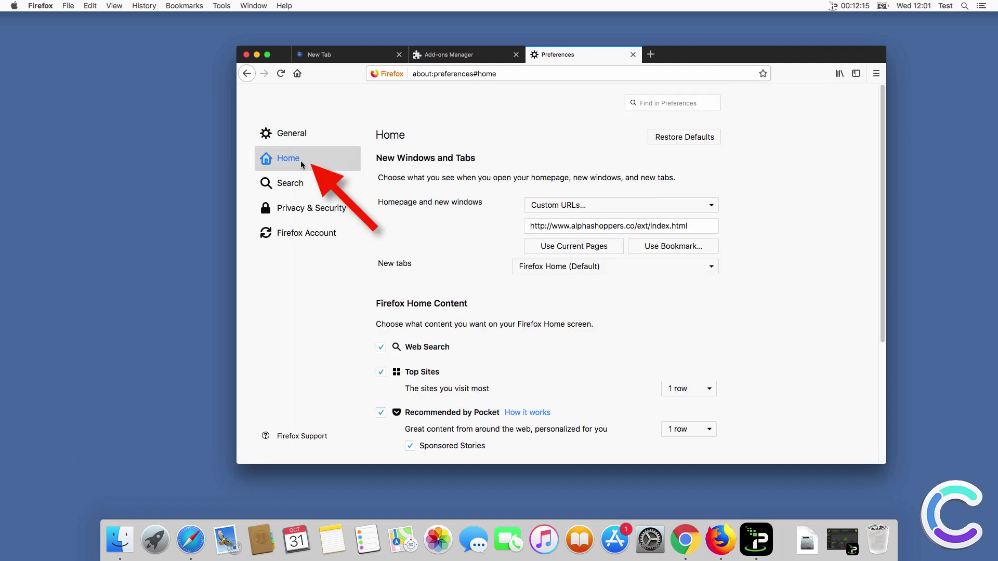
pyautogui.tripleClick(625, 227)
pyautogui.write('w')
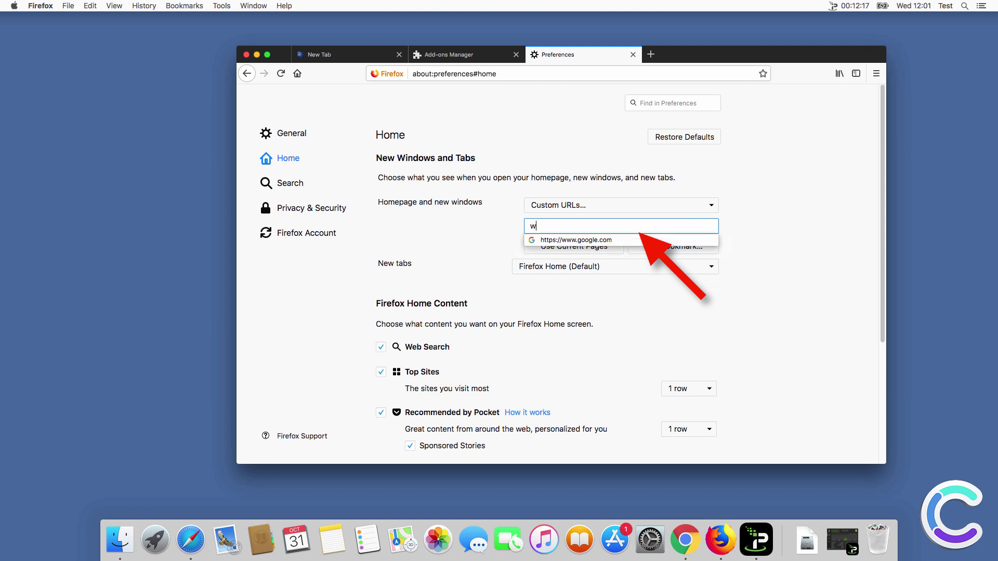
pyautogui.write('ww.googleo')
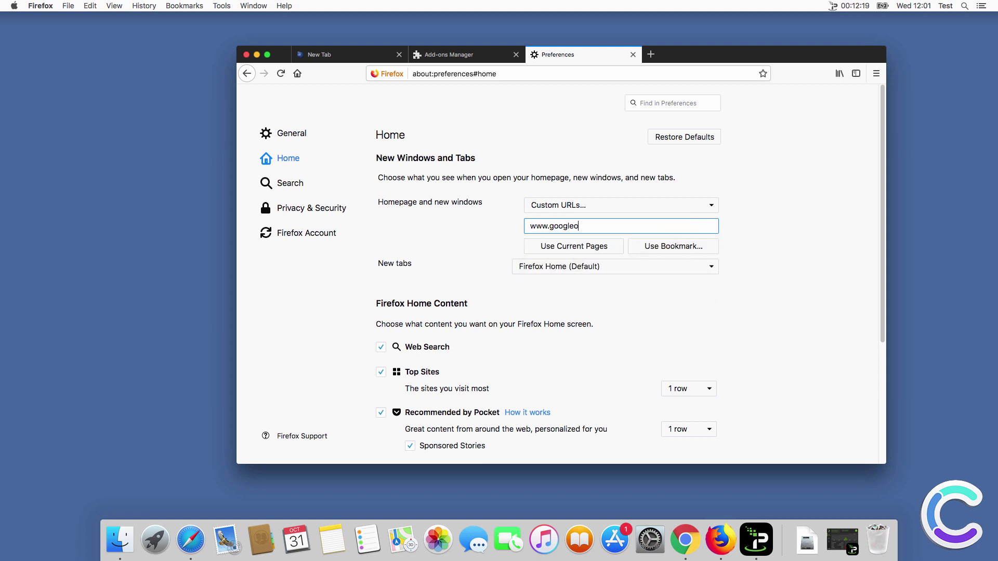
pyautogui.press('BackSpace')
pyautogui.write('.com')
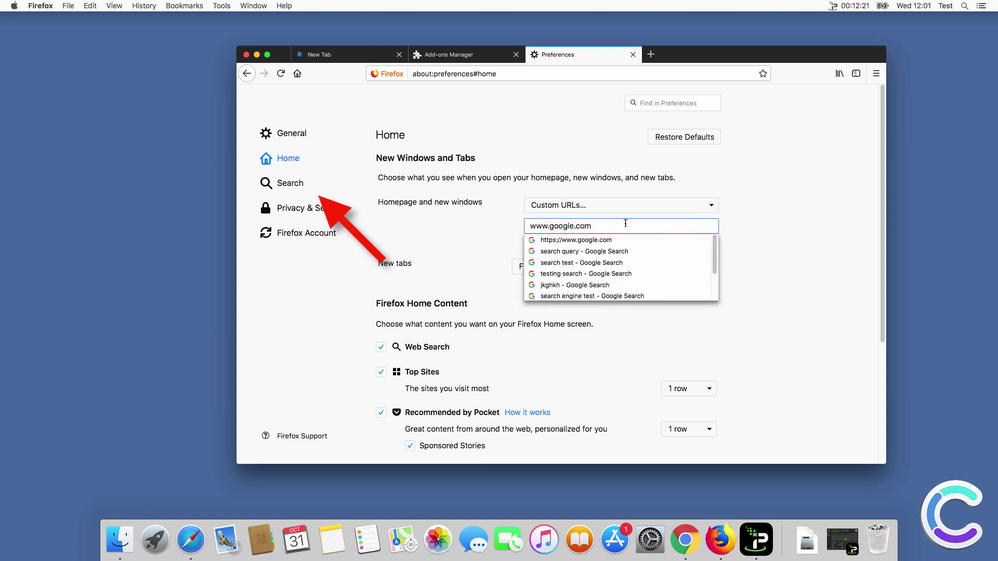
# Step: Make Google Firefox's default search engine
pyautogui.click(312, 184)
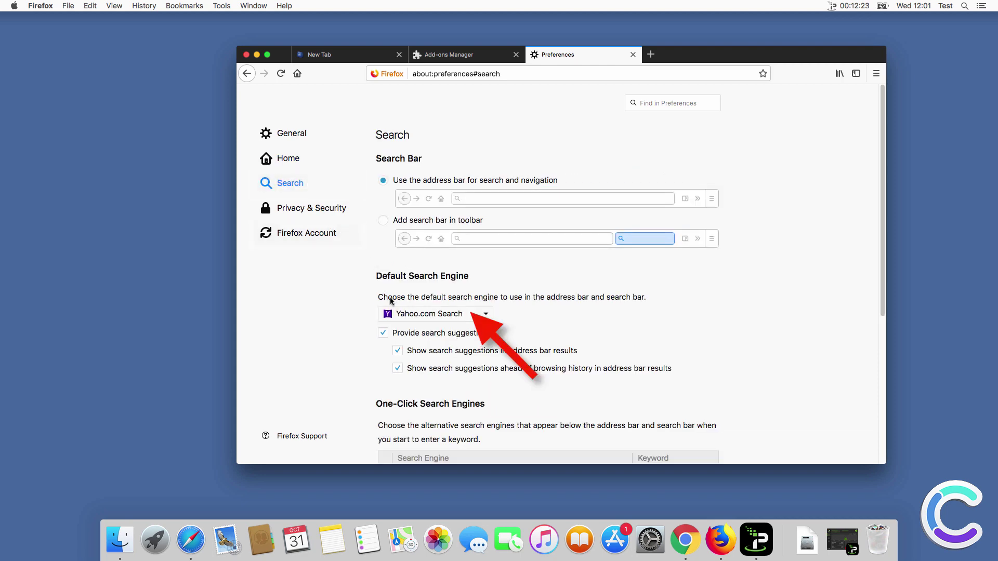
pyautogui.click(416, 312)
pyautogui.click(389, 278)
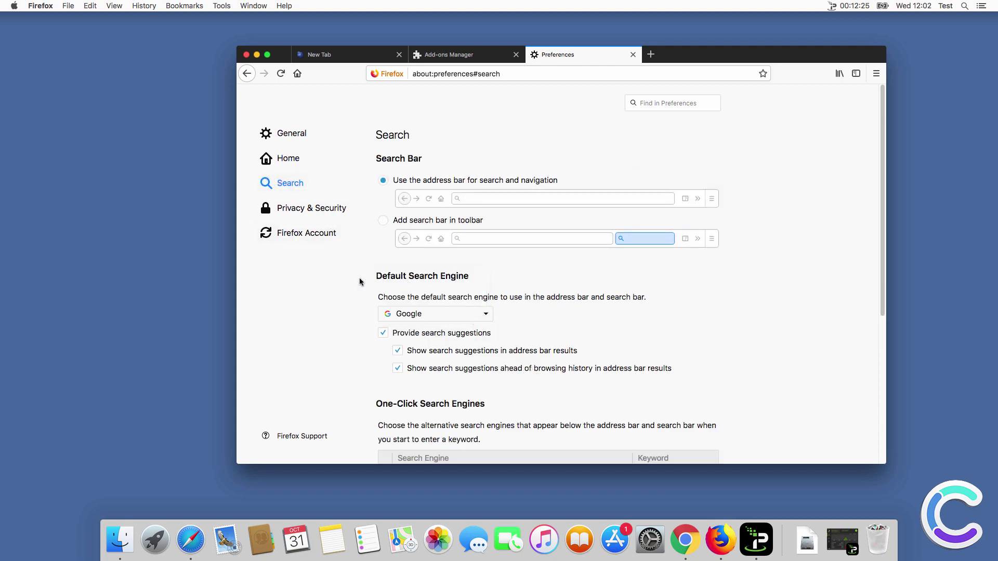
# Step: Run a 'search test' search in a new tab, then close the Firefox window
pyautogui.click(651, 55)
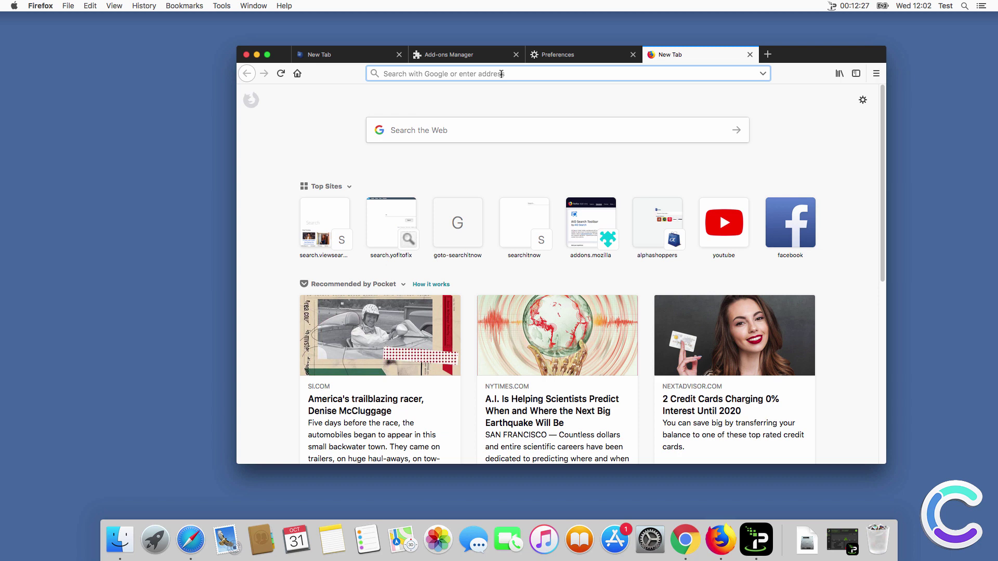
pyautogui.write('search test')
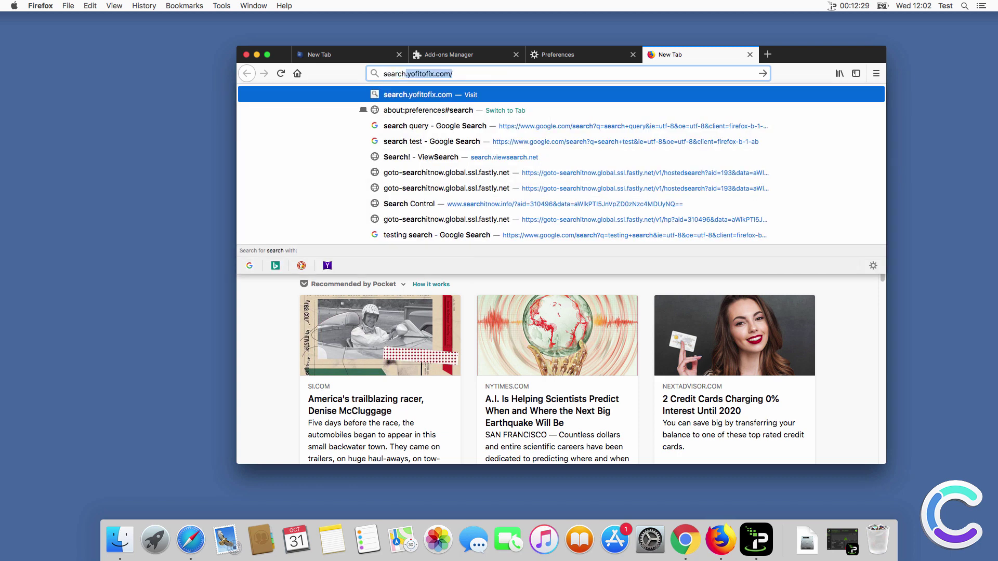
pyautogui.press('Return')
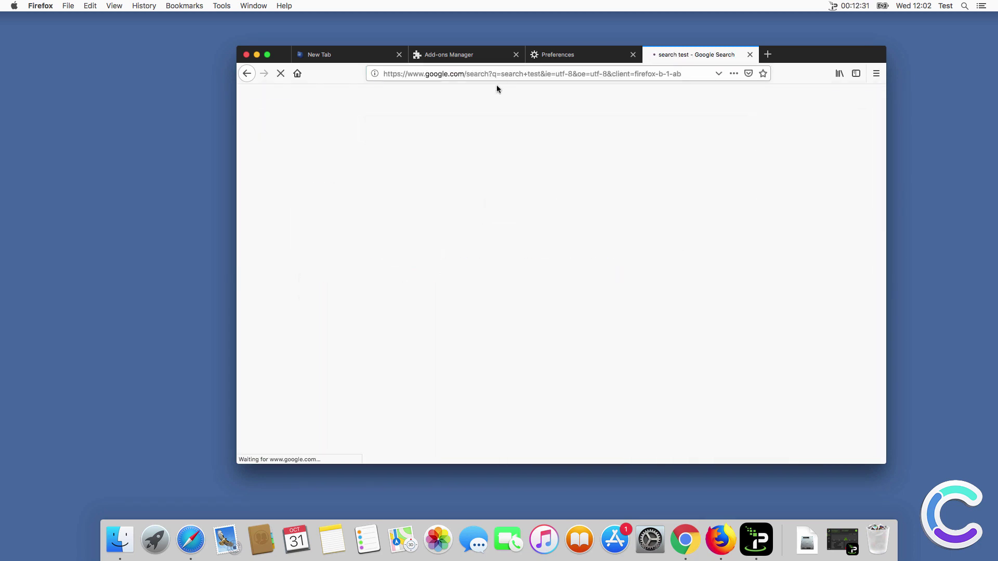
pyautogui.click(246, 56)
pyautogui.click(327, 140)
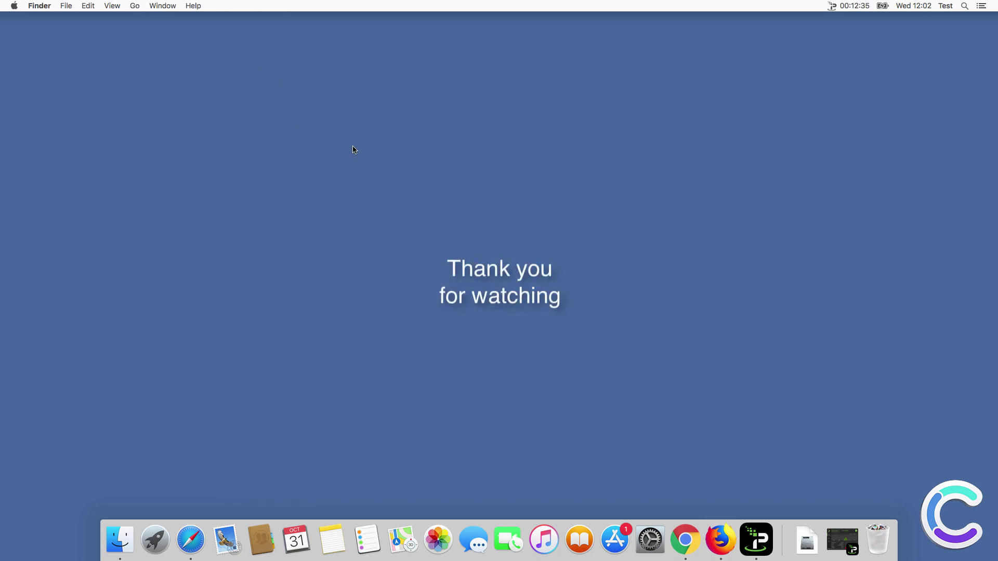